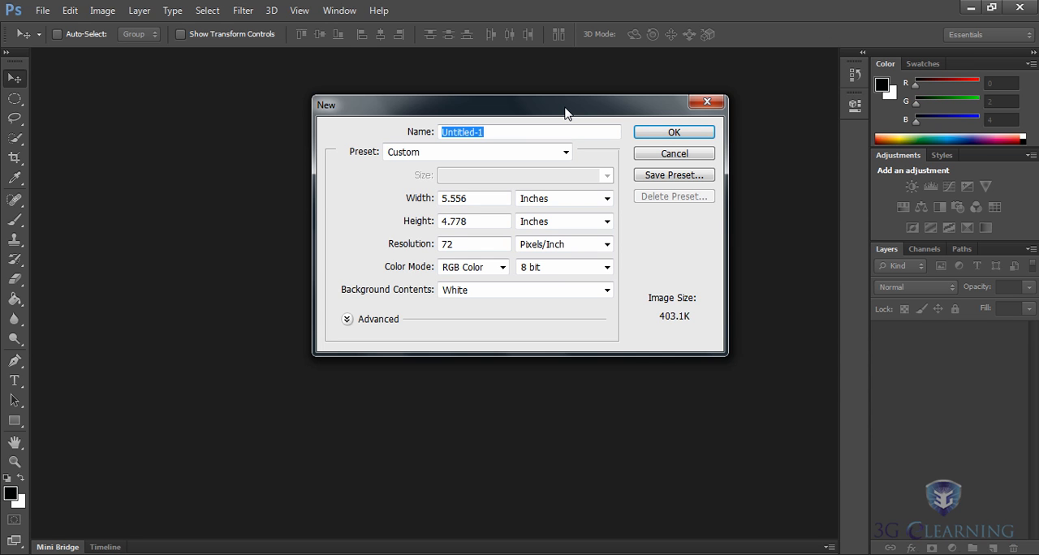
# Name the new document Mock-up.
pyautogui.write('Mock-up')
pyautogui.hotkey('ctrl', 'a')
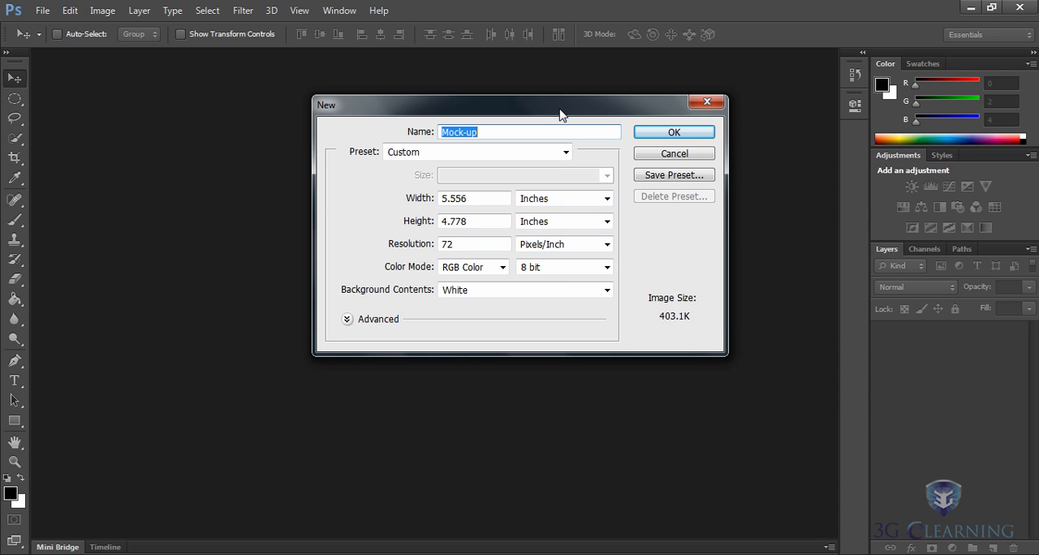
# Append a person's first name and the .jpg extension to the new document's name.
pyautogui.click(485, 131)
pyautogui.write('vivek')
pyautogui.write('.jpg')
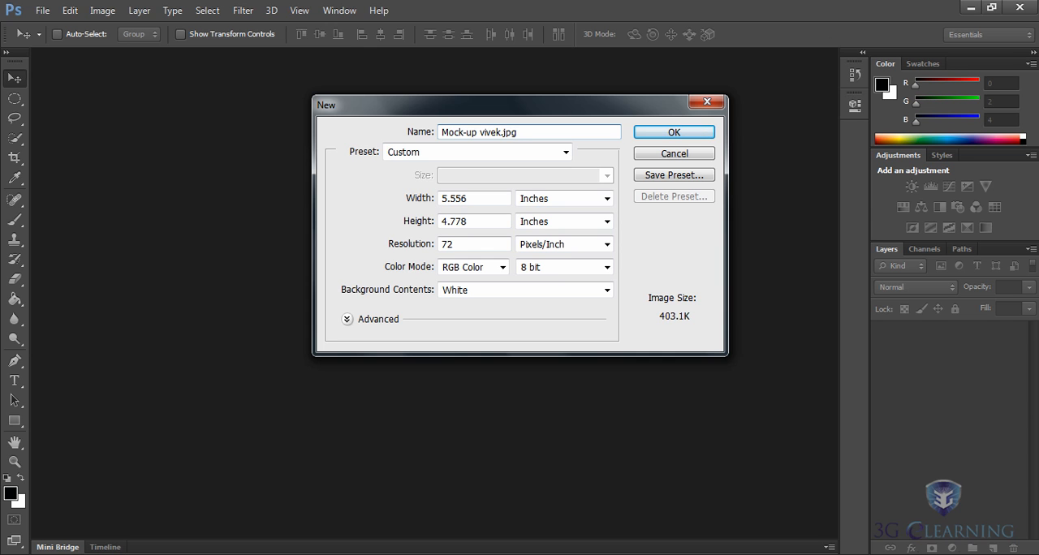
pyautogui.hotkey('ctrl', 'a')
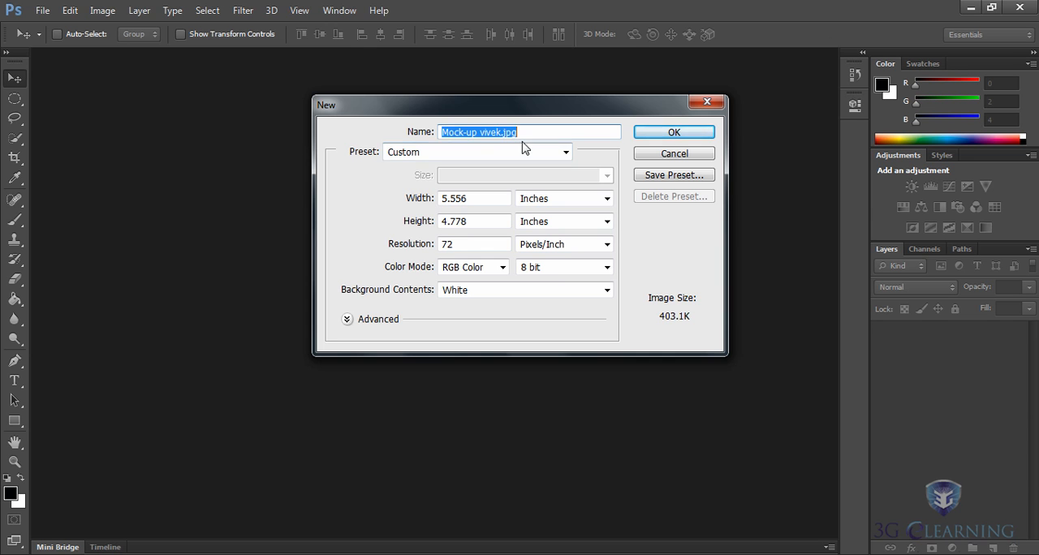
# Remove the added personal name and the .jpg extension so the document name reads only Mock-up.
pyautogui.click(479, 132)
pyautogui.press('BackSpace')
pyautogui.write('%')
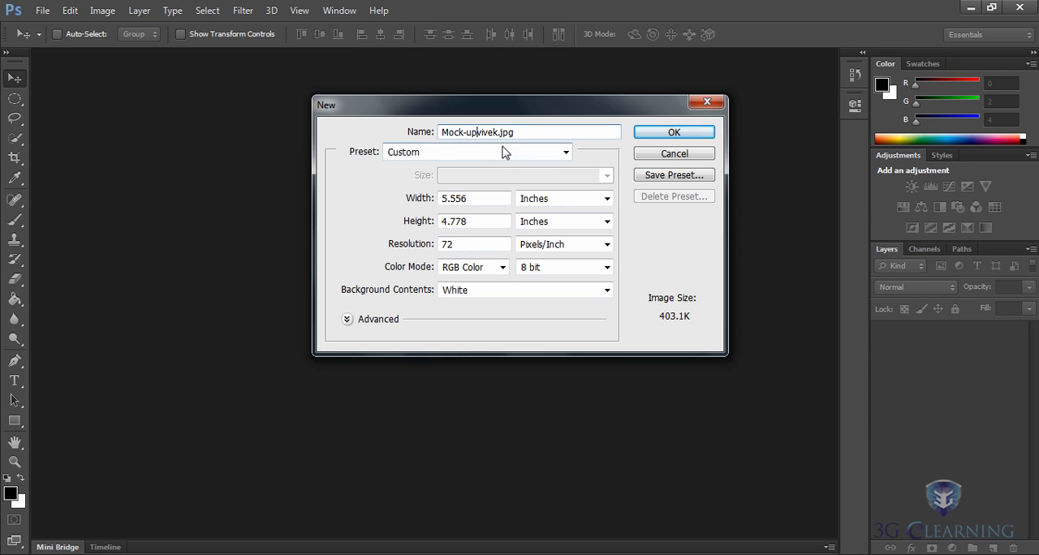
pyautogui.press('BackSpace')
pyautogui.hotkey('ctrl', 'a')
pyautogui.click(501, 135)
pyautogui.press('BackSpace')
pyautogui.press('BackSpace')
pyautogui.press('BackSpace')
pyautogui.press('BackSpace')
pyautogui.press('BackSpace')
pyautogui.hotkey('ctrl', 'a')
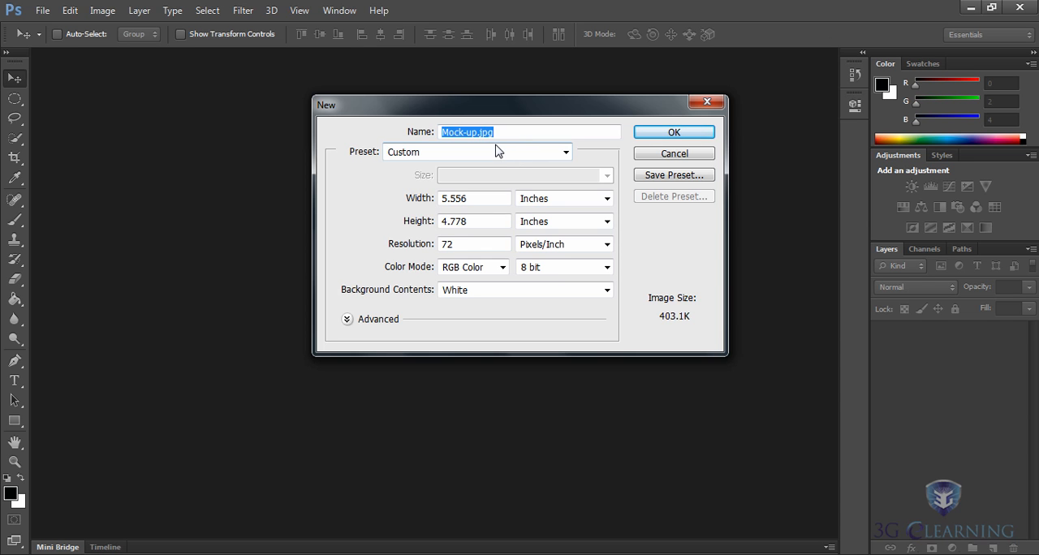
pyautogui.click(495, 132)
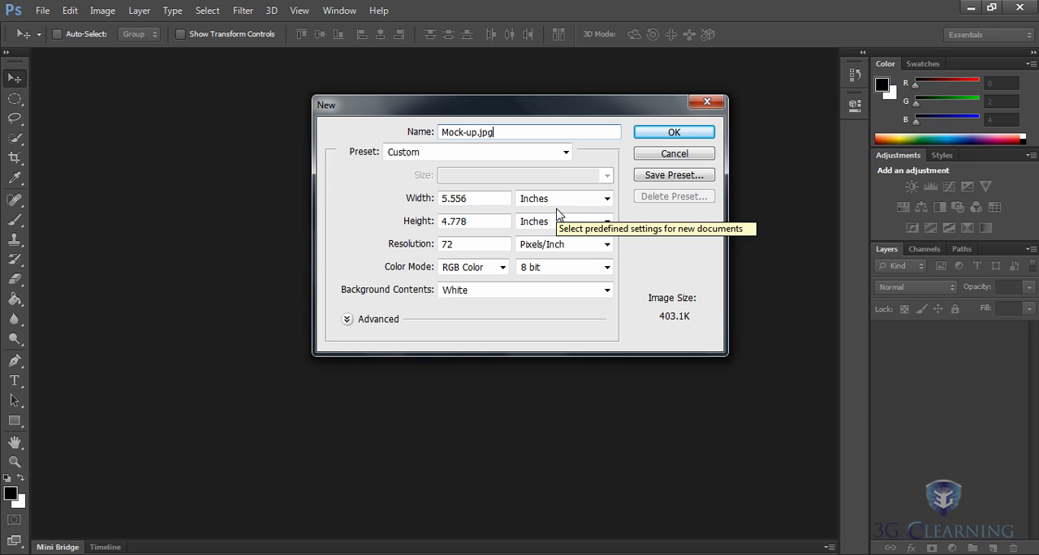
pyautogui.press('BackSpace')
pyautogui.press('BackSpace')
pyautogui.press('BackSpace')
pyautogui.press('BackSpace')
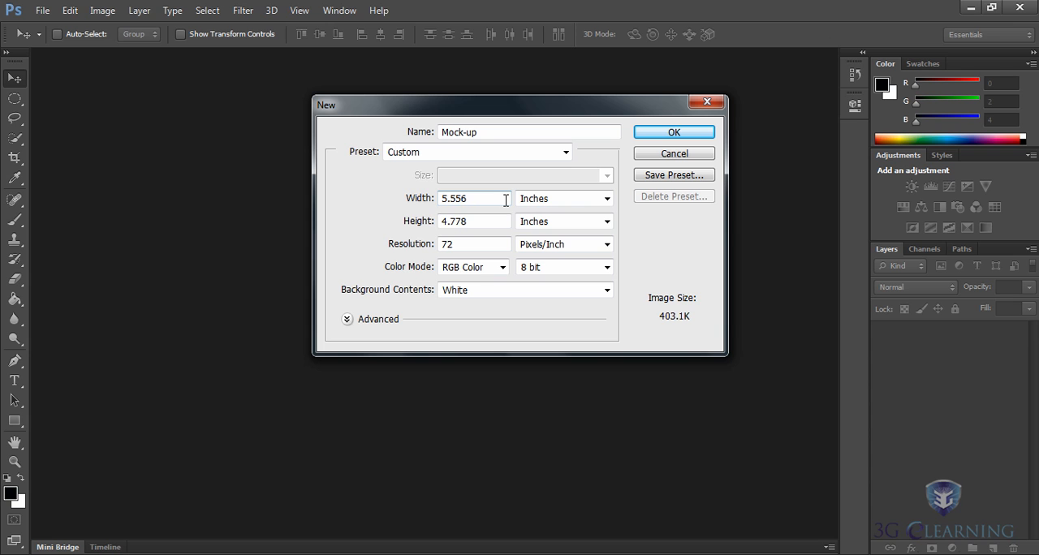
# Set the new document's units to pixels, its width to 320 and its height to 480.
pyautogui.click(607, 200)
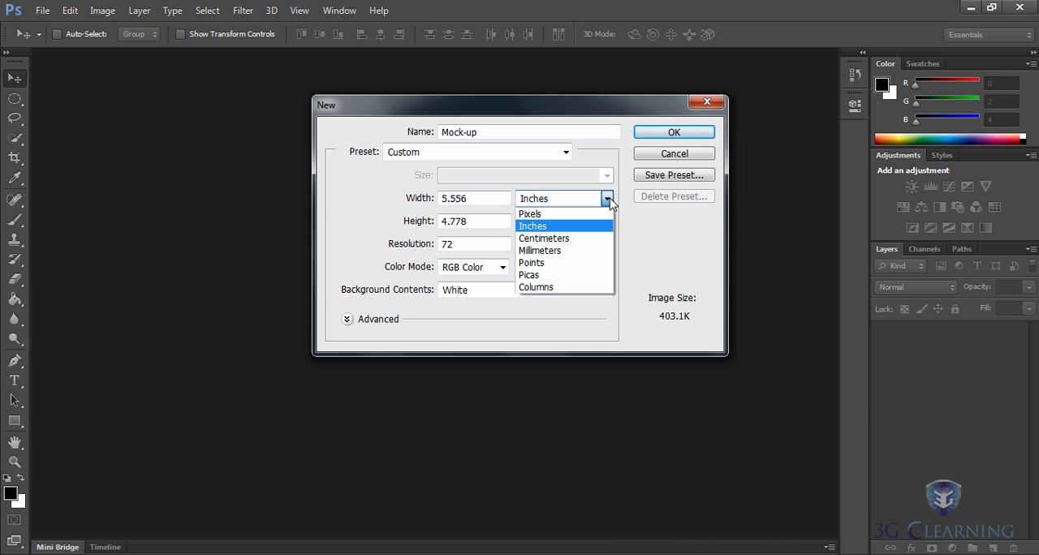
pyautogui.click(533, 214)
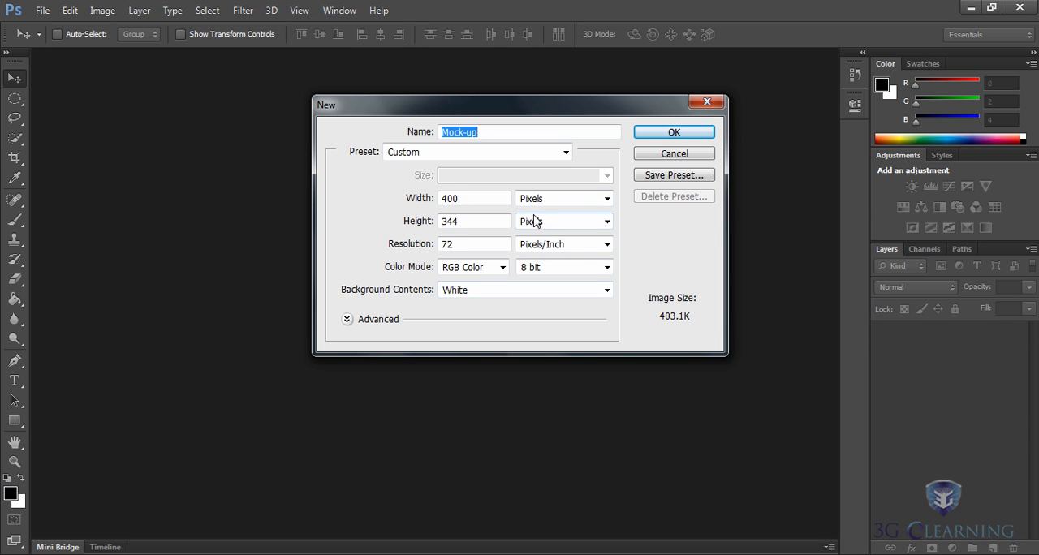
pyautogui.doubleClick(480, 198)
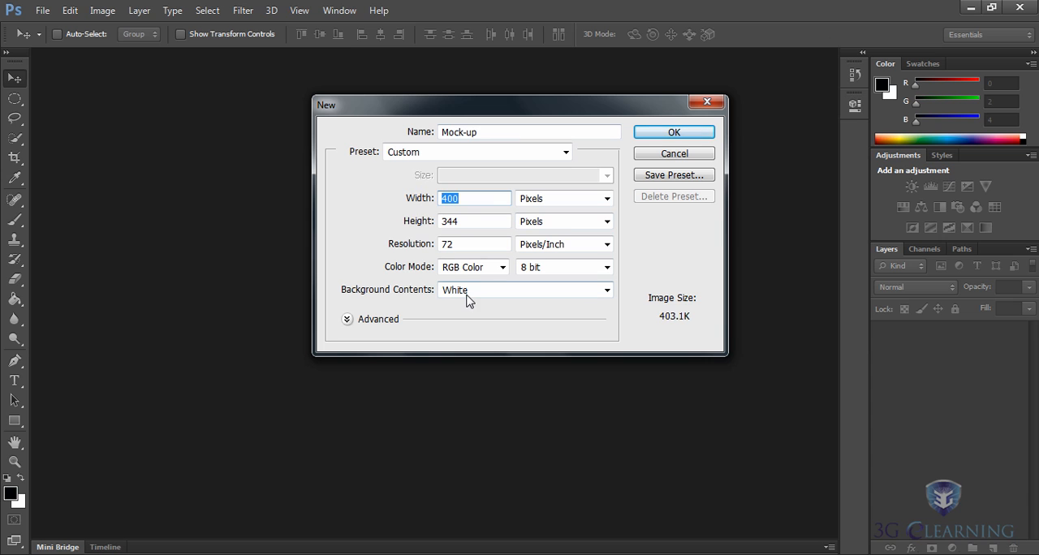
pyautogui.write('320')
pyautogui.doubleClick(453, 225)
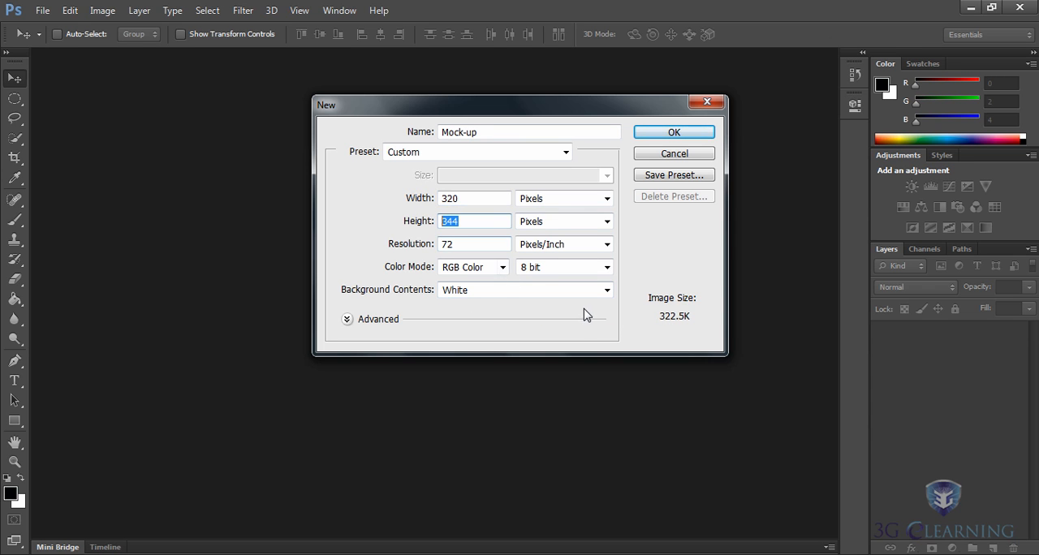
pyautogui.write('480')
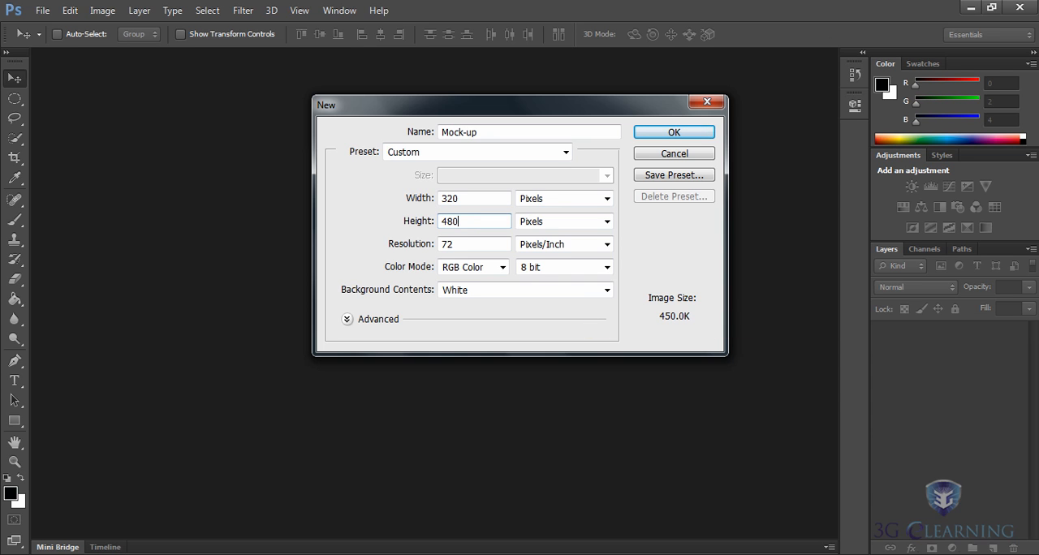
# Set the resolution to 180 pixels/inch, keep the size units in pixels, and create the document.
pyautogui.click(586, 310)
pyautogui.press('Tab')
pyautogui.press('Tab')
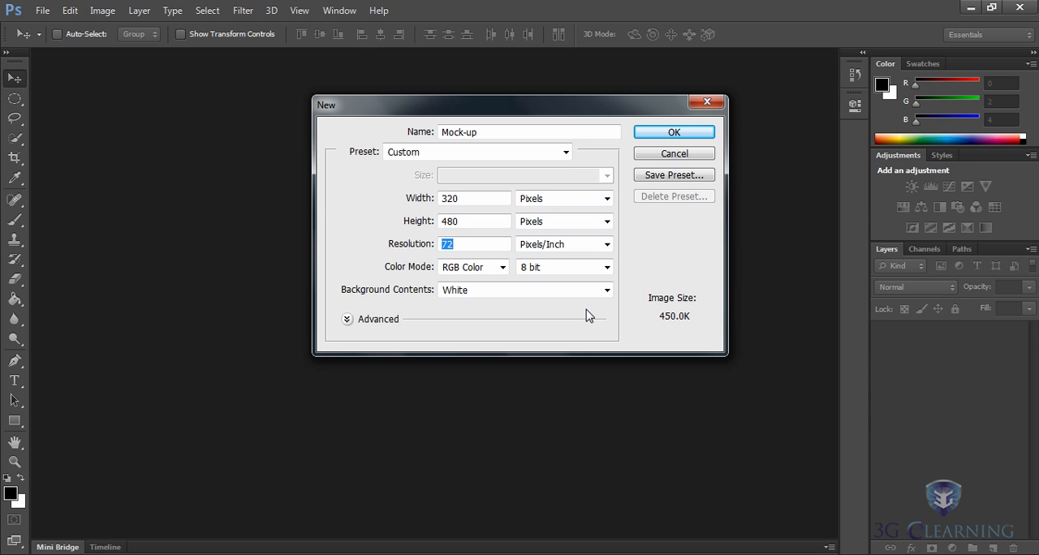
pyautogui.write('180')
pyautogui.press('Tab')
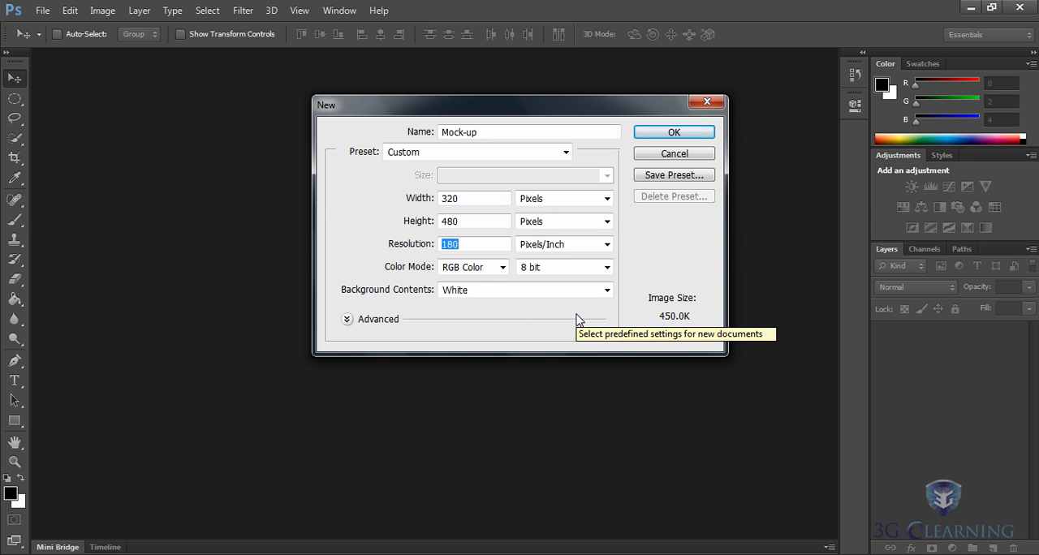
pyautogui.click(607, 199)
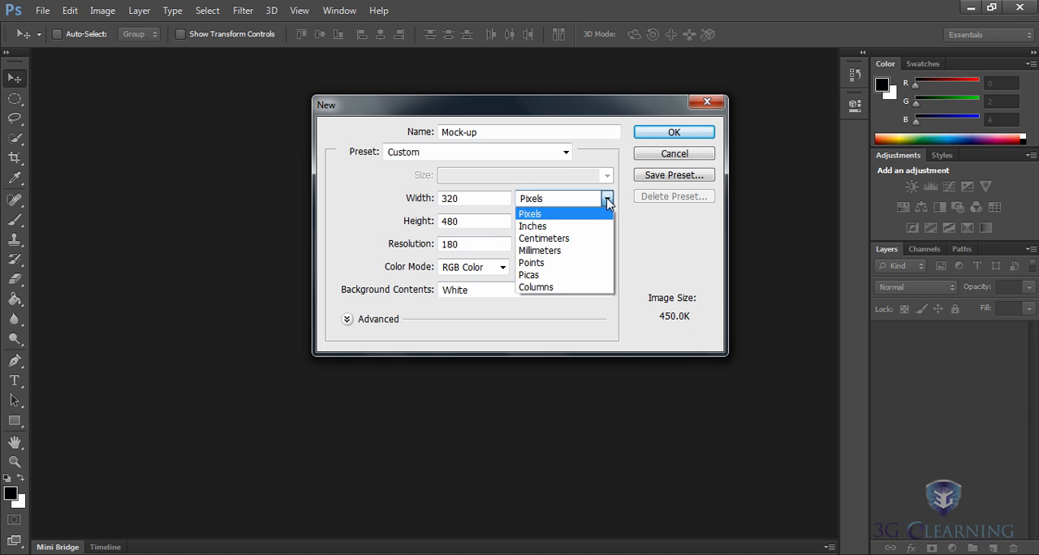
pyautogui.click(537, 215)
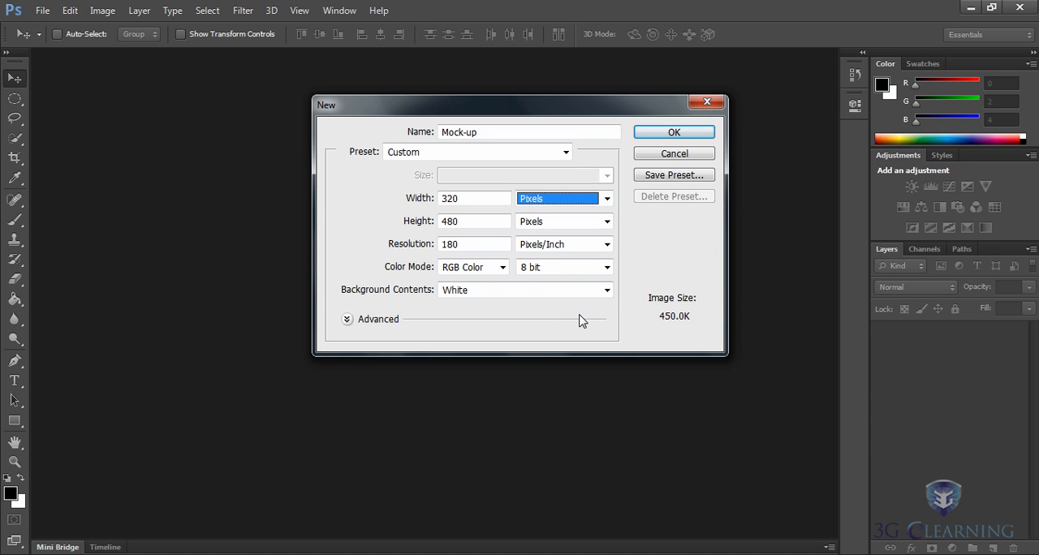
pyautogui.press('Tab')
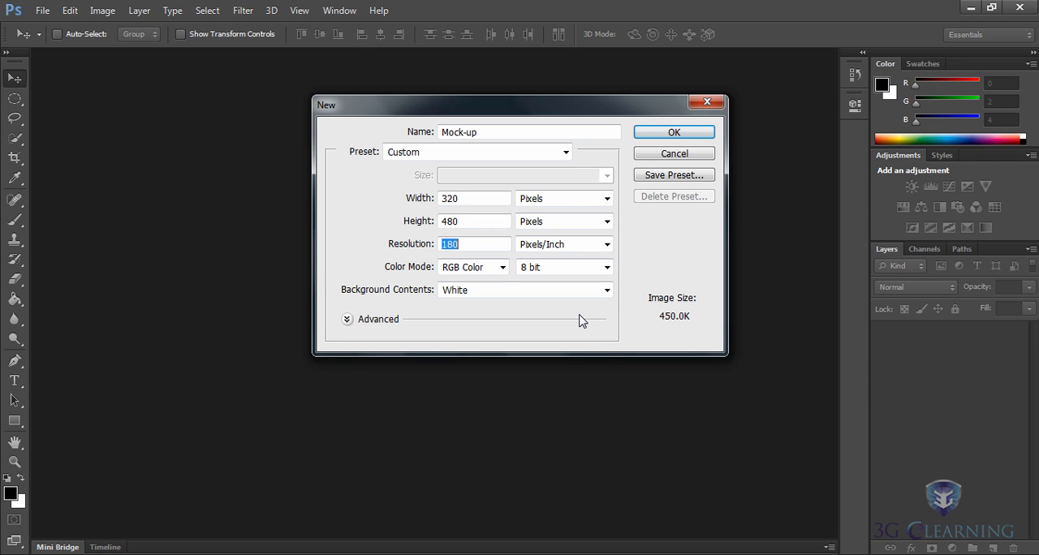
pyautogui.click(683, 136)
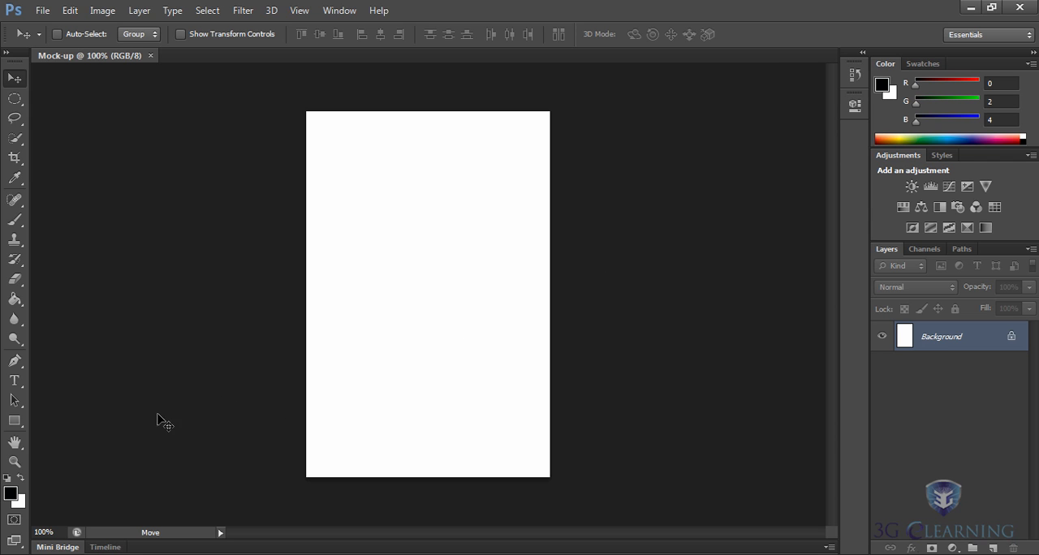
# Draw a dark red filled rectangle without stroke, about 419 × 105 px, across the top edge of the canvas.
pyautogui.click(13, 422)
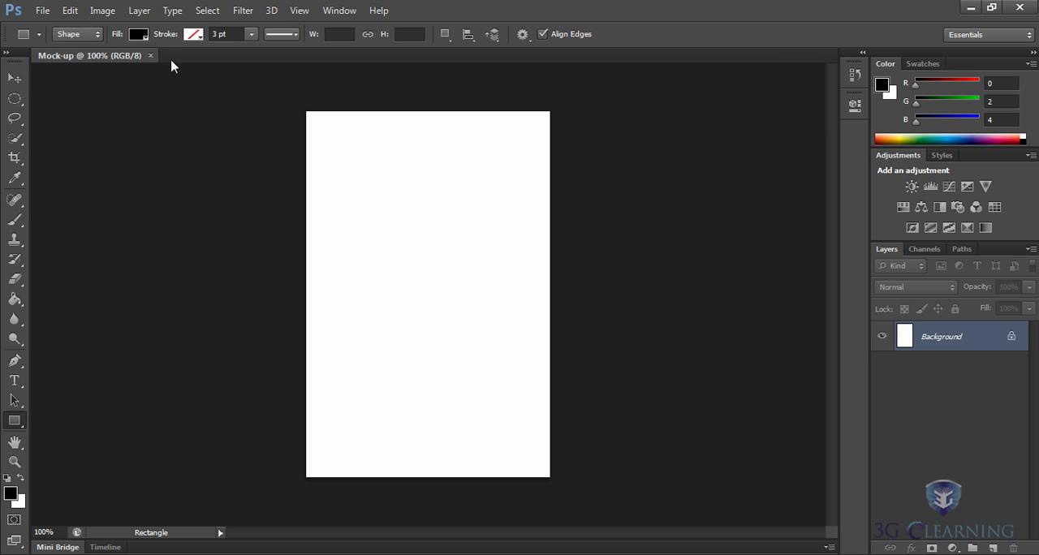
pyautogui.click(139, 34)
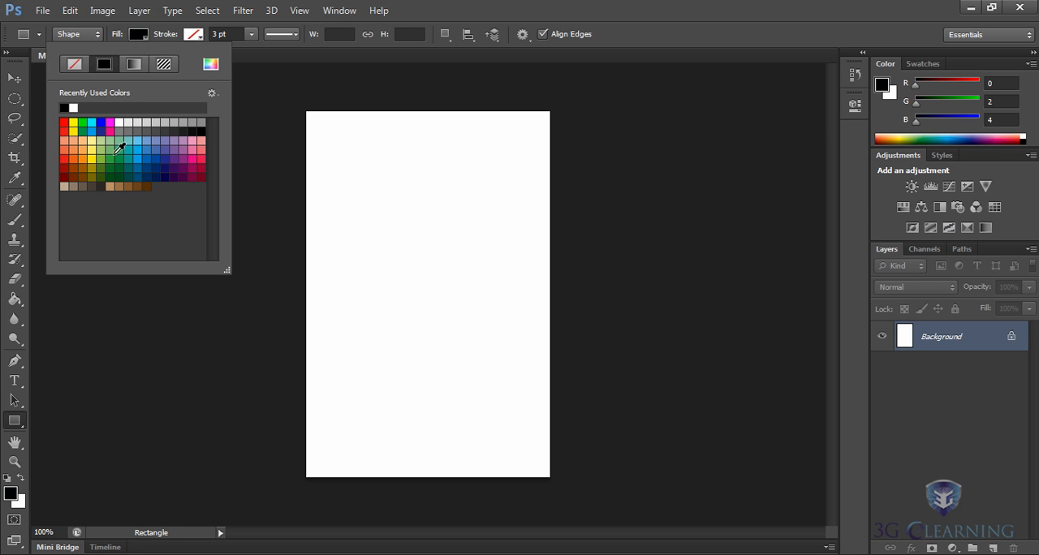
pyautogui.click(65, 175)
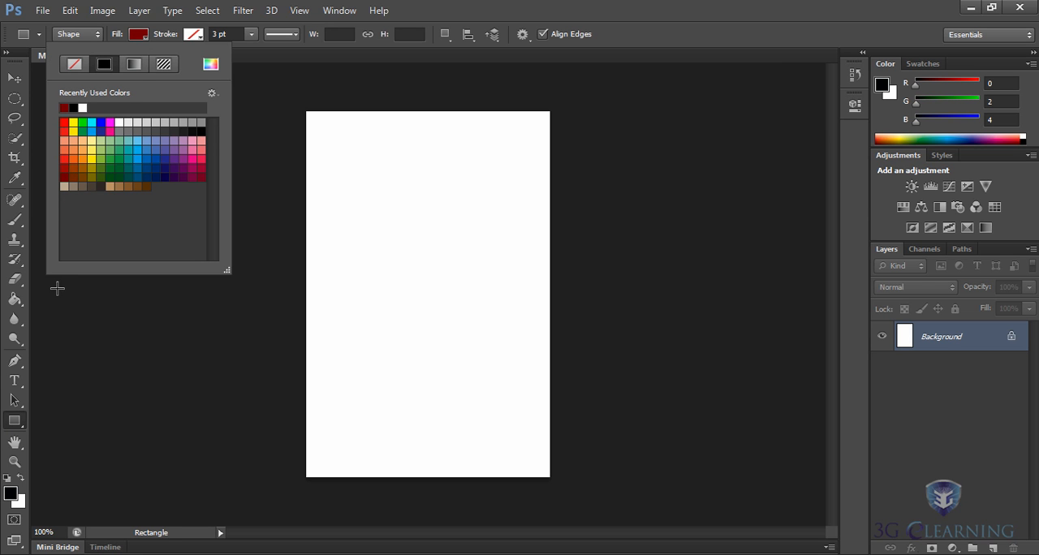
pyautogui.click(18, 426)
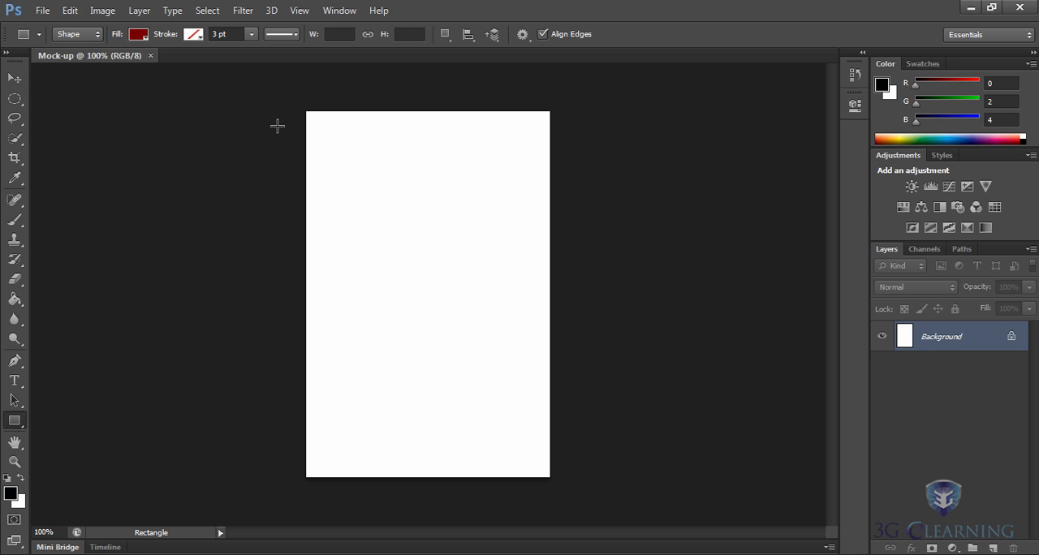
pyautogui.moveTo(268, 84); pyautogui.dragTo(585, 160)
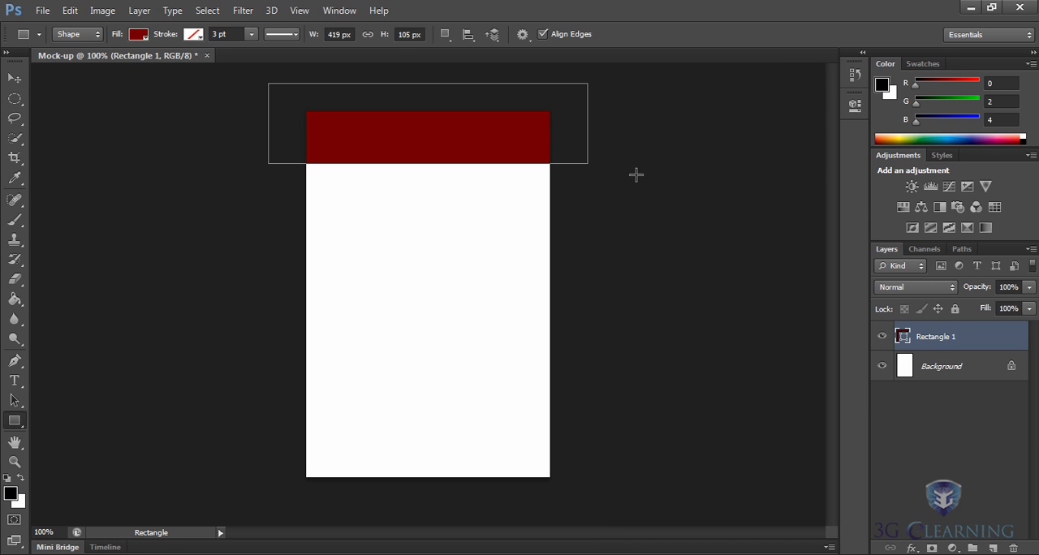
# Rename the rectangle's layer to Red_top_bar.
pyautogui.doubleClick(934, 337)
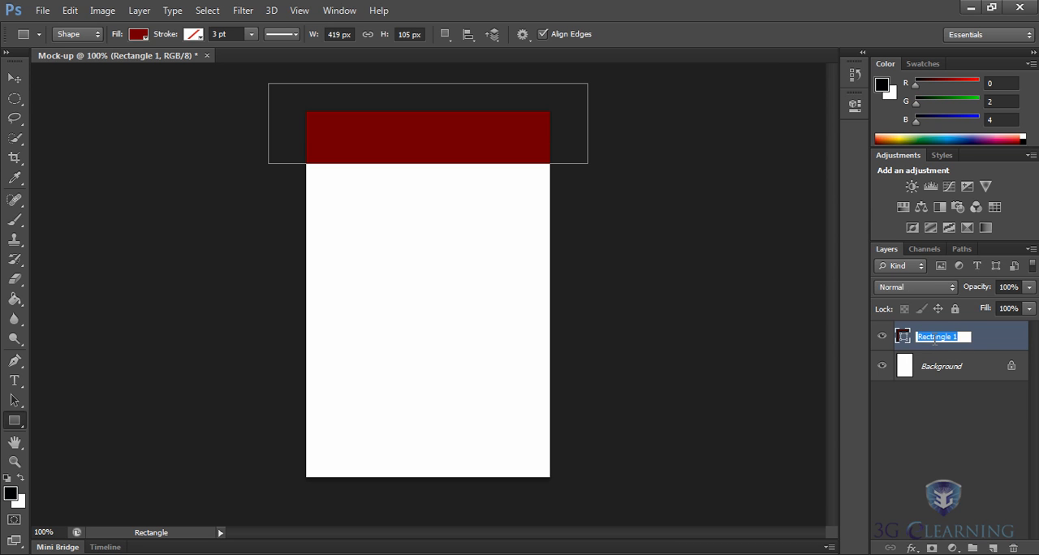
pyautogui.write('Red_top_bar')
pyautogui.press('Return')
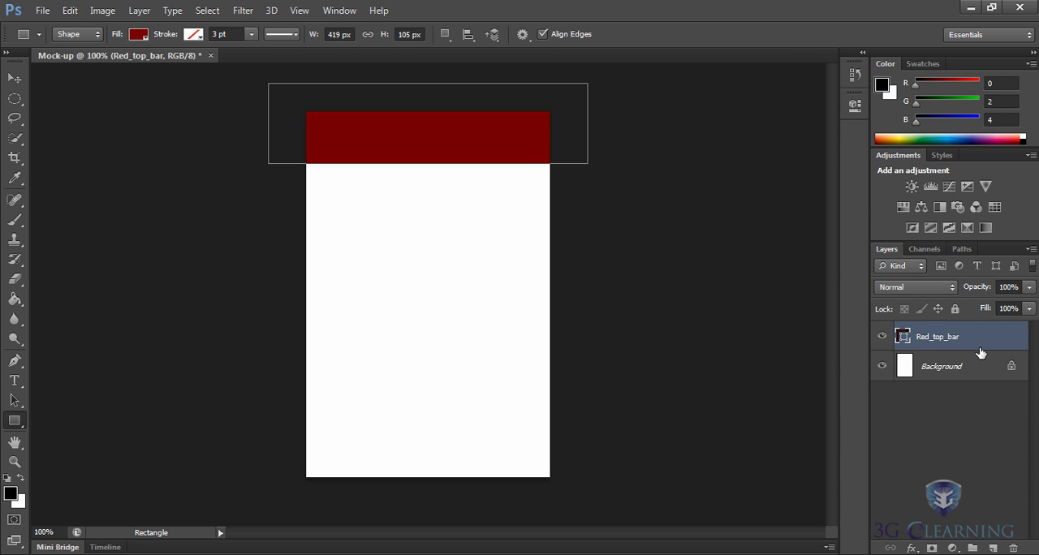
# Rename the rectangle's layer to red bar.
pyautogui.doubleClick(934, 338)
pyautogui.write('red bar')
pyautogui.press('Return')
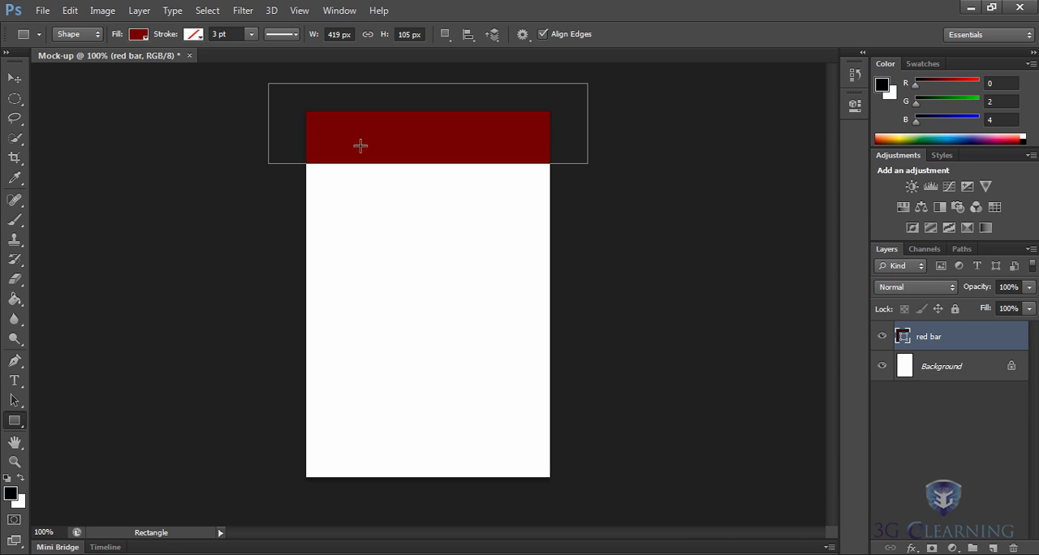
# Start saving the document and choose the Desktop as its location.
pyautogui.click(42, 11)
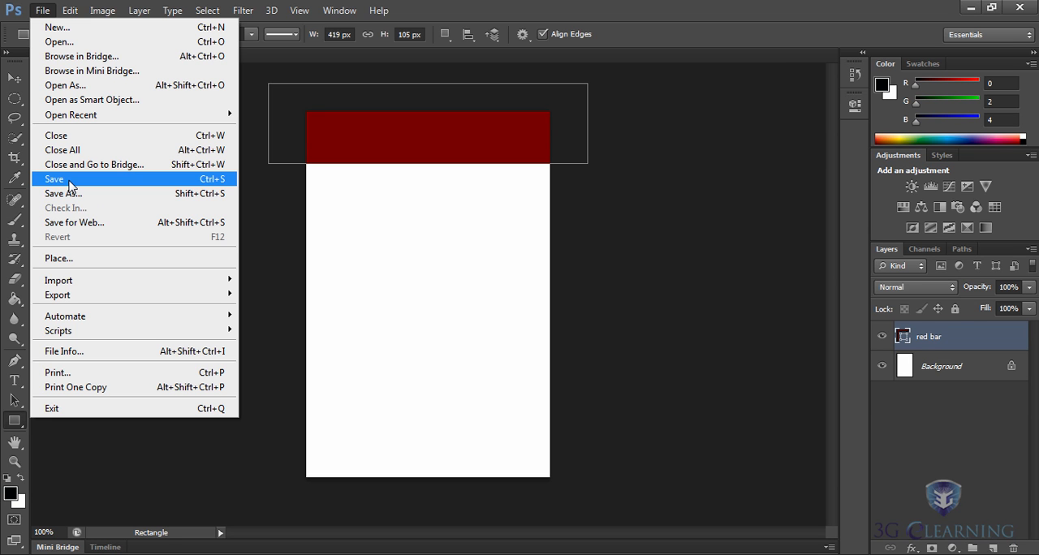
pyautogui.click(69, 186)
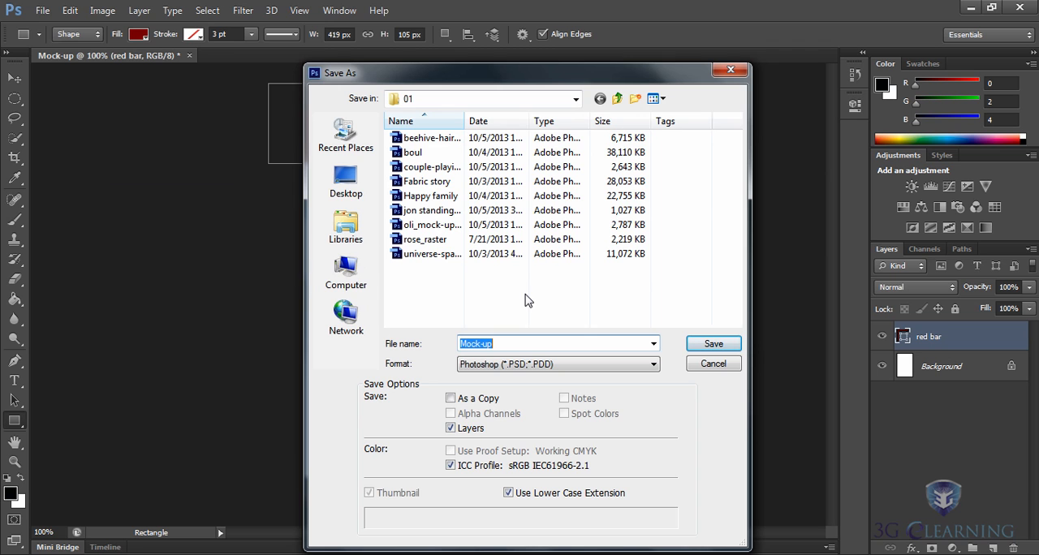
pyautogui.click(525, 295)
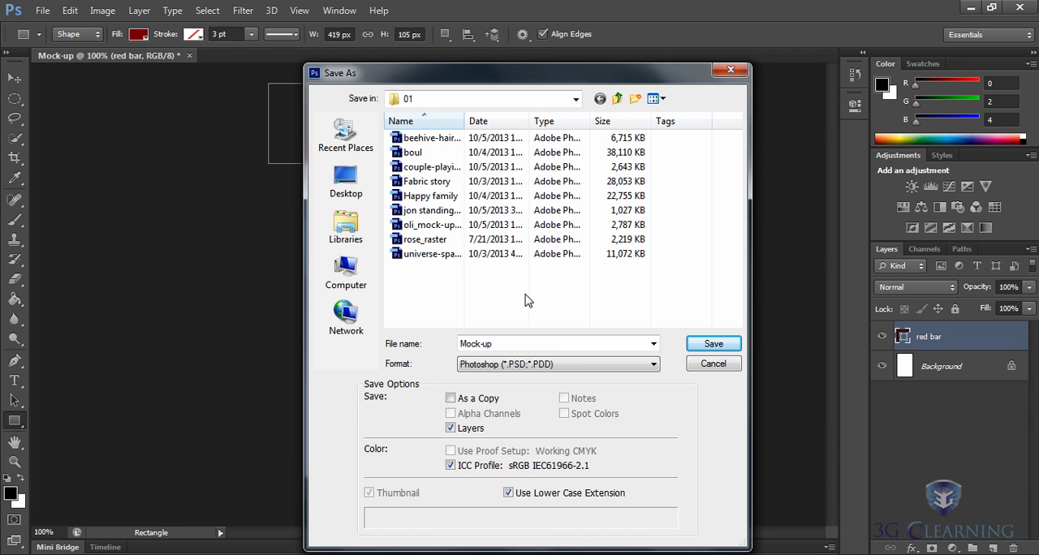
pyautogui.click(341, 188)
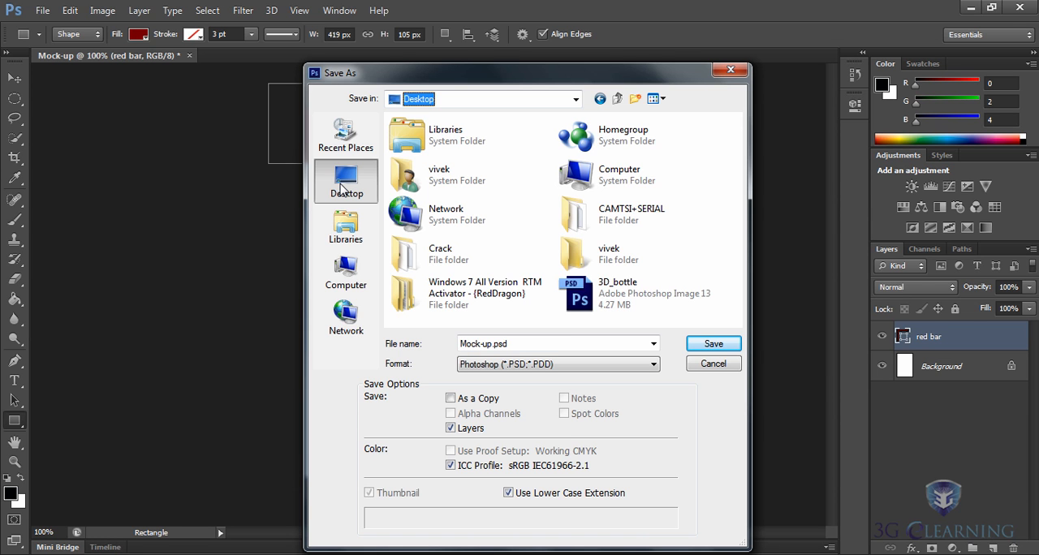
pyautogui.click(579, 257)
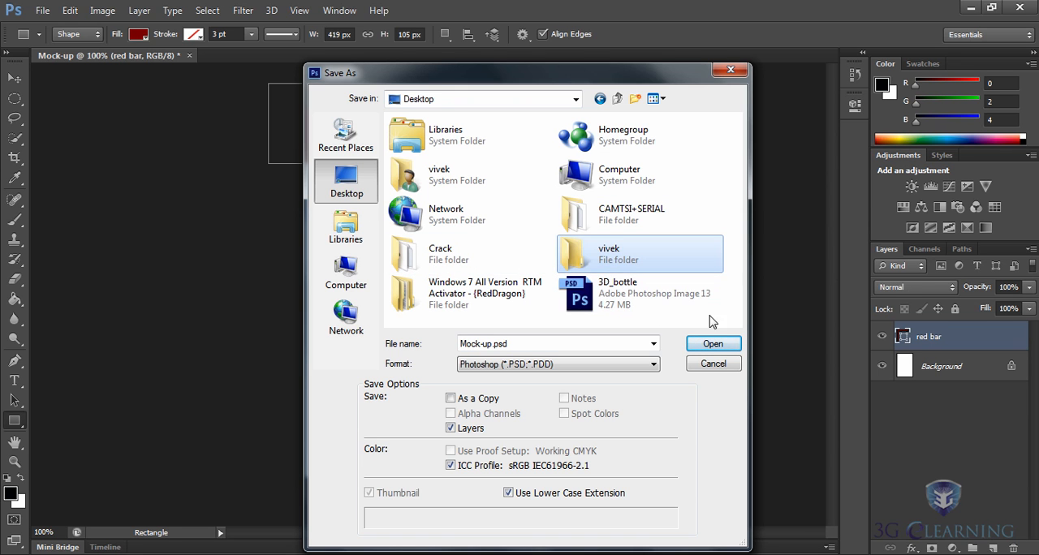
pyautogui.click(727, 318)
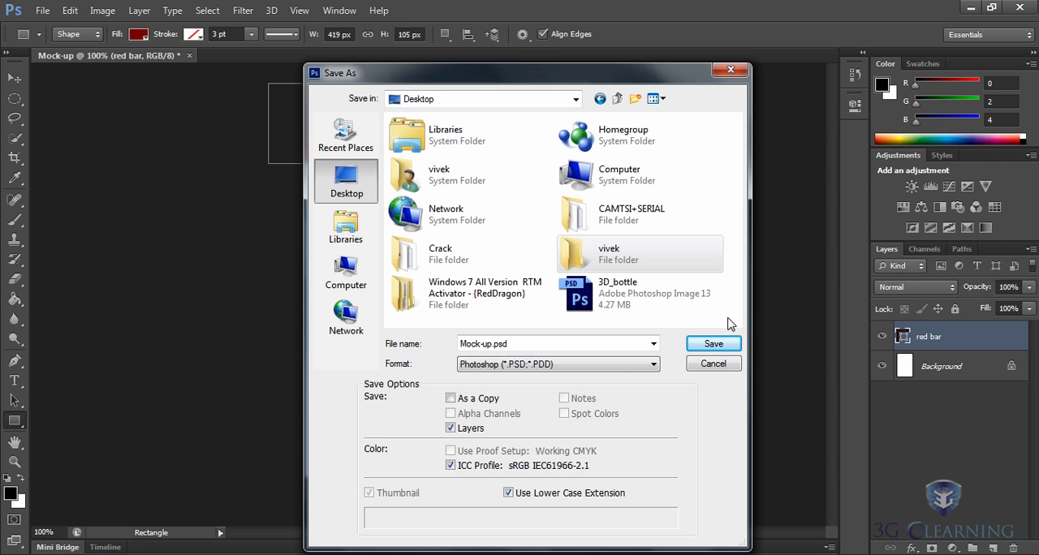
# Name the file Mock-up_home_screen.psd and save it in Photoshop format with Maximize Compatibility on.
pyautogui.click(491, 344)
pyautogui.click(492, 344)
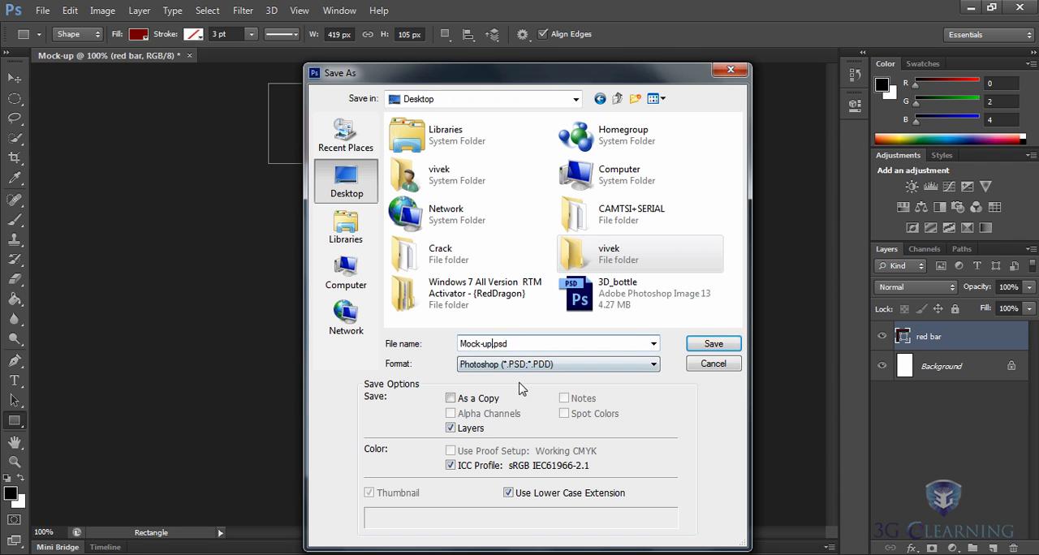
pyautogui.write('_home_screen')
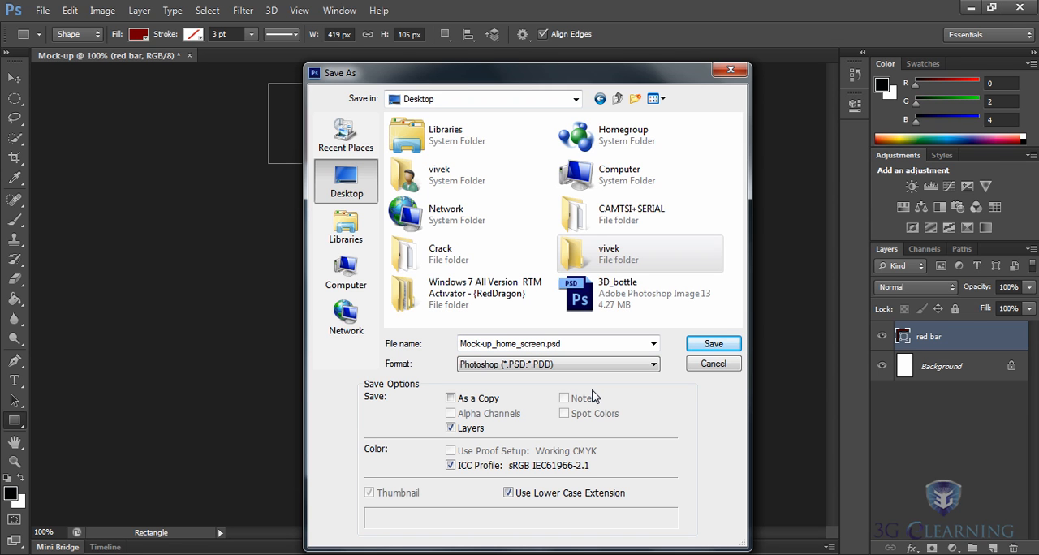
pyautogui.click(711, 343)
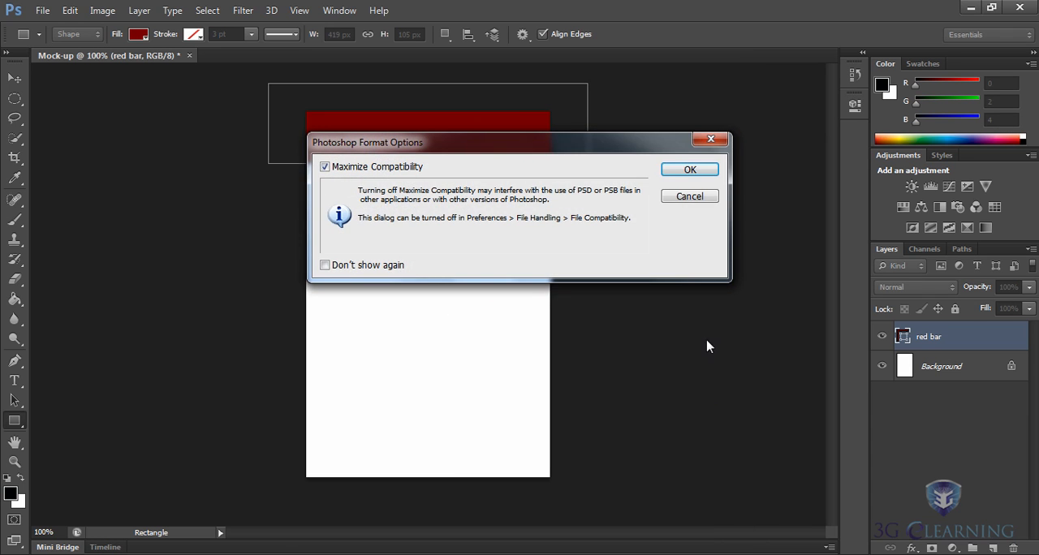
pyautogui.click(688, 170)
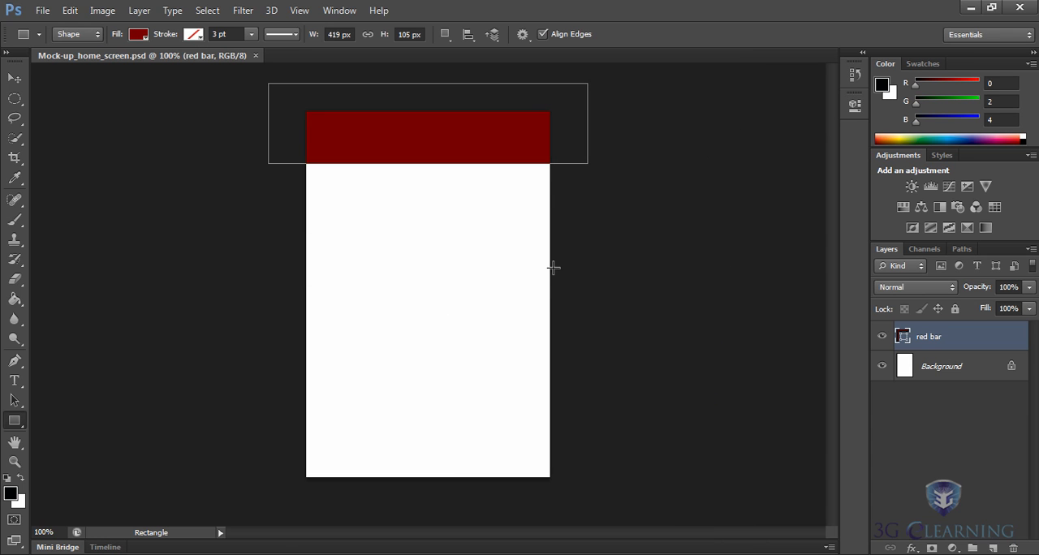
# Browse the image folder in Mini Bridge and open GoldenGateBridge-001.jpg and 11.jpg.
pyautogui.click(53, 548)
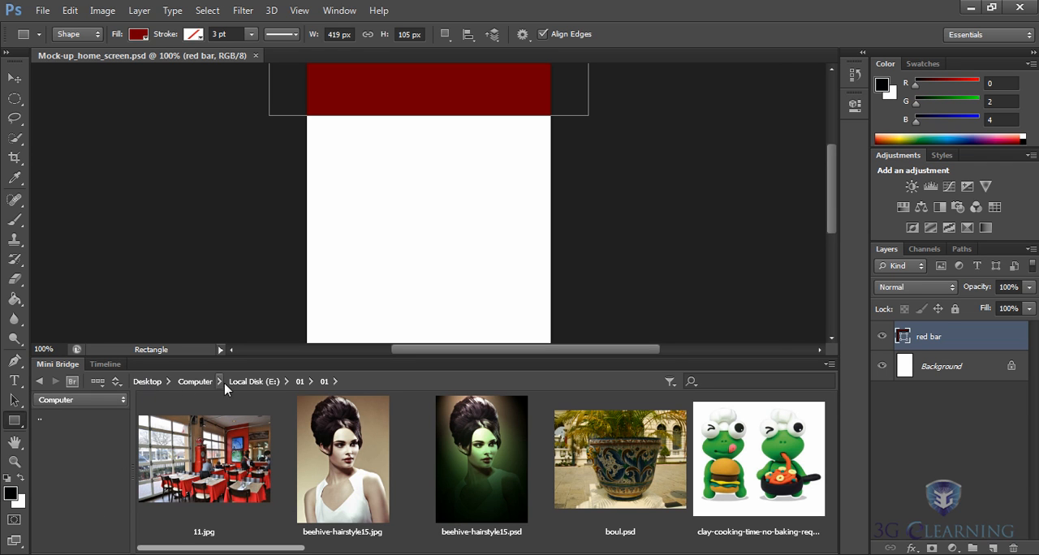
pyautogui.moveTo(265, 549); pyautogui.dragTo(519, 549)
pyautogui.doubleClick(455, 473)
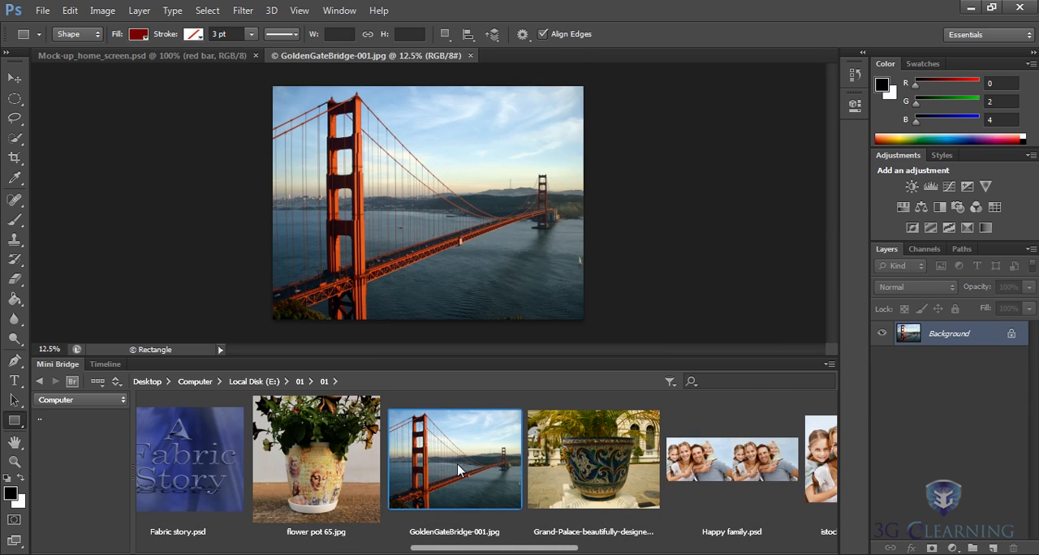
pyautogui.click(334, 485)
pyautogui.moveTo(457, 549); pyautogui.dragTo(168, 552)
pyautogui.click(207, 478)
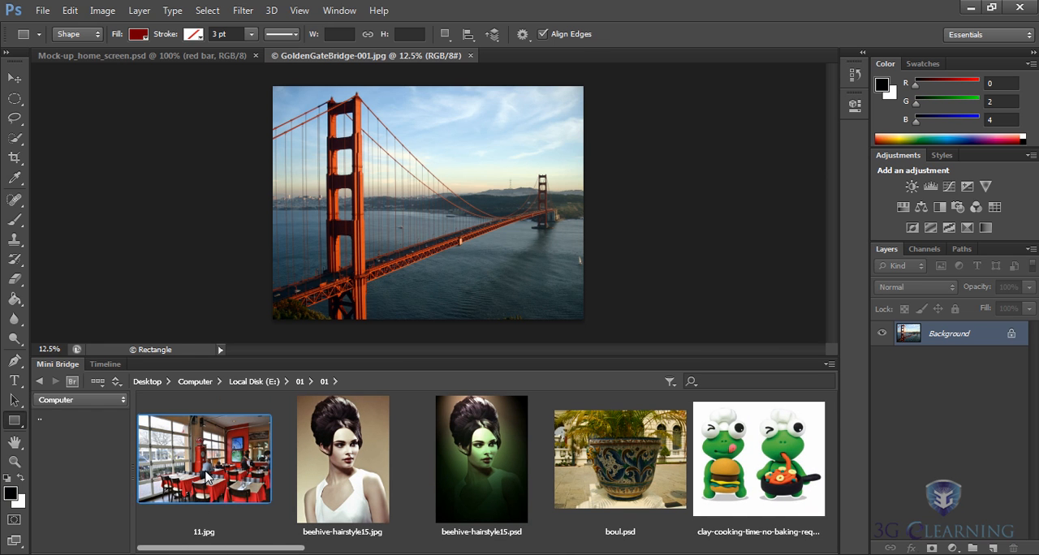
pyautogui.doubleClick(207, 478)
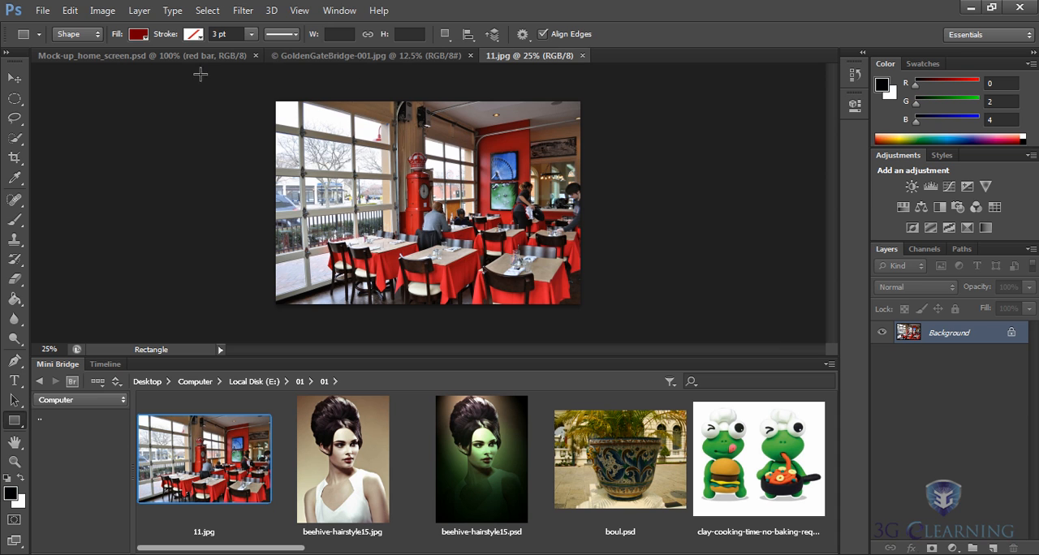
# Switch between the three open documents and close 11.jpg and GoldenGateBridge-001.jpg.
pyautogui.click(308, 63)
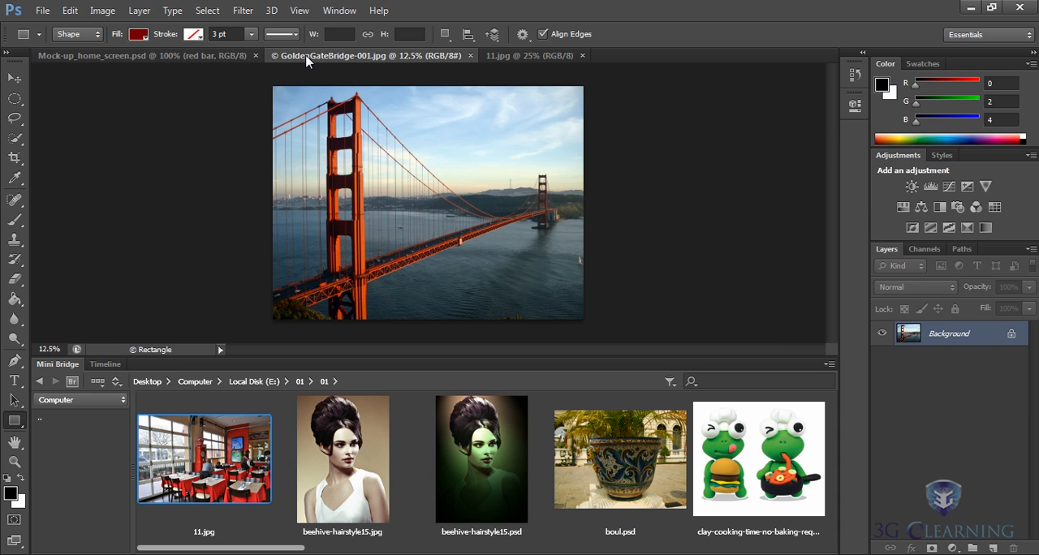
pyautogui.click(193, 65)
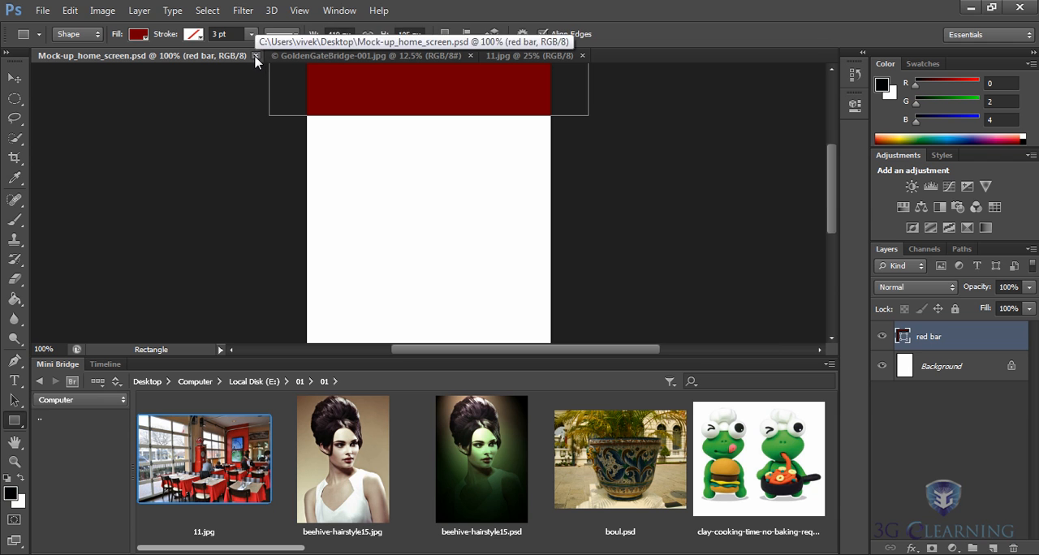
pyautogui.click(432, 55)
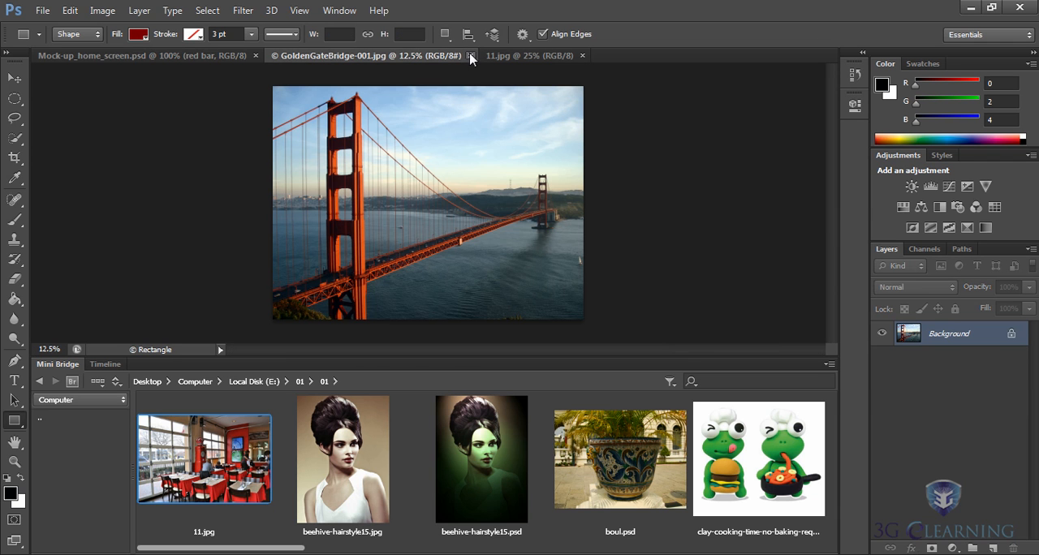
pyautogui.click(523, 59)
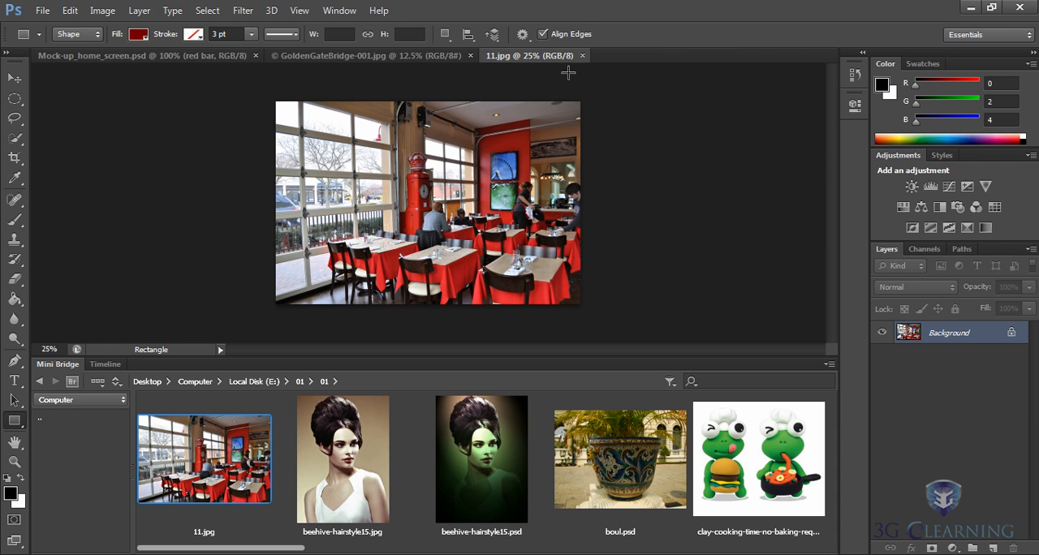
pyautogui.click(581, 55)
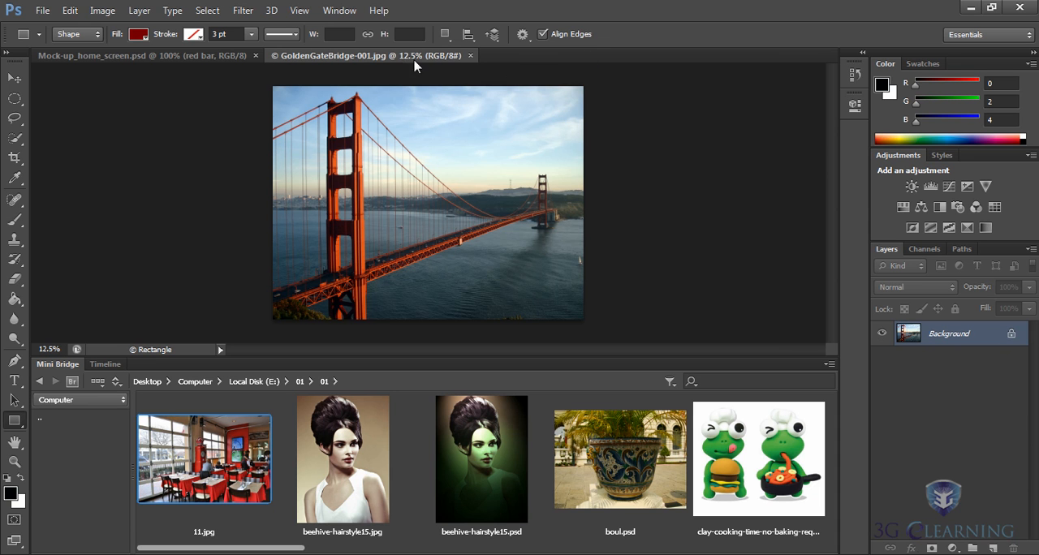
pyautogui.click(471, 56)
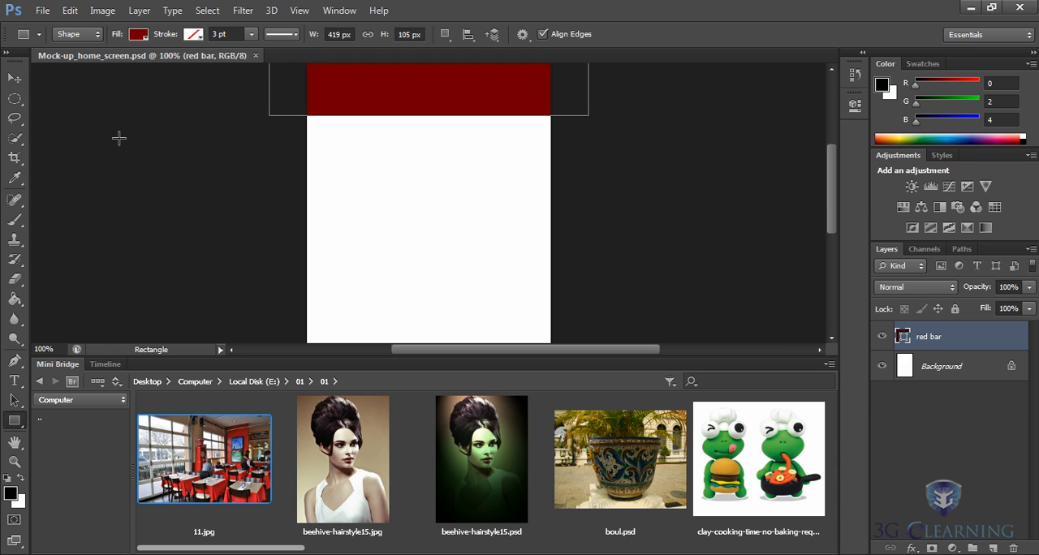
# Start saving a copy of the mock-up in JPEG format, named Mock-up_home_screen_01.jpg.
pyautogui.click(42, 11)
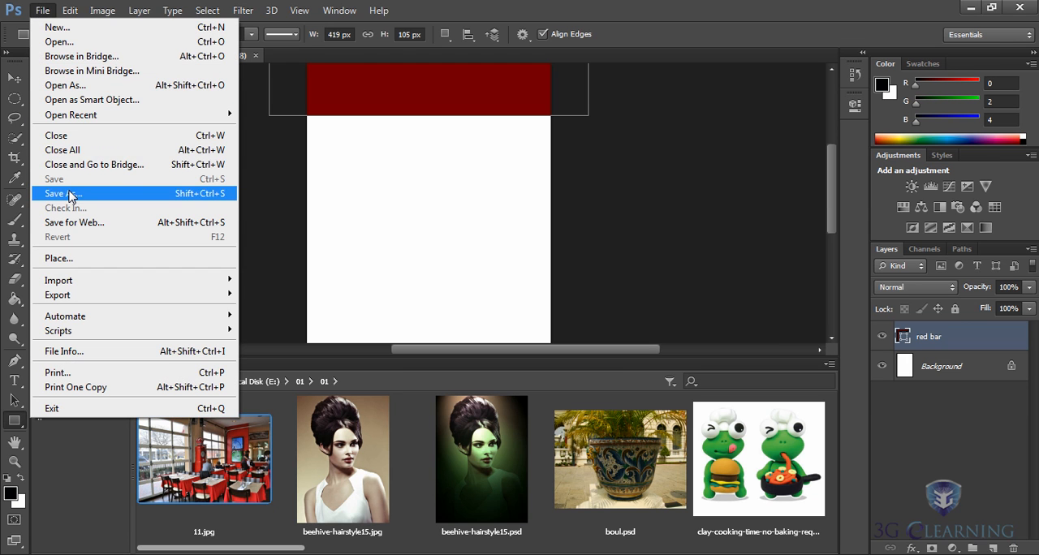
pyautogui.click(78, 195)
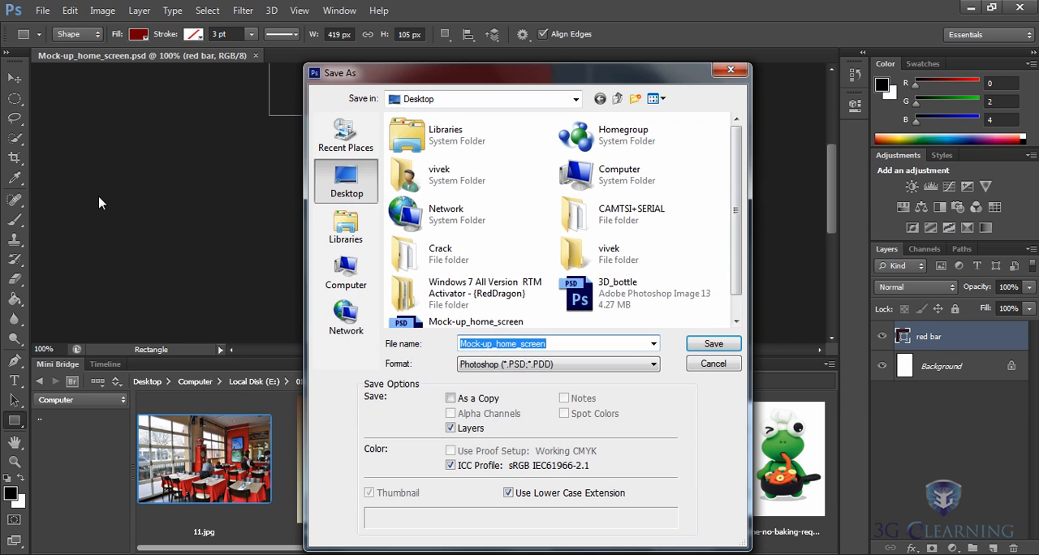
pyautogui.click(526, 229)
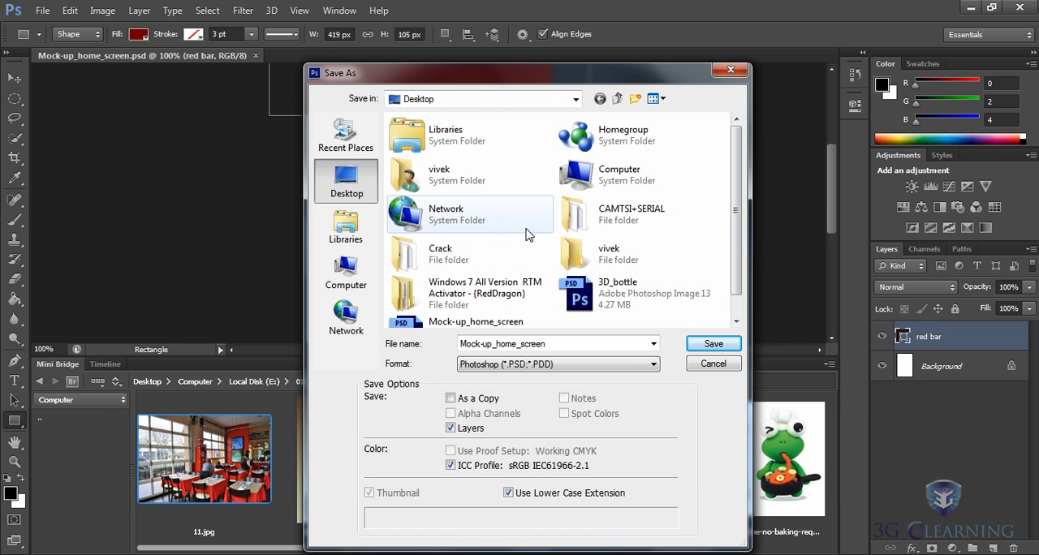
pyautogui.click(653, 365)
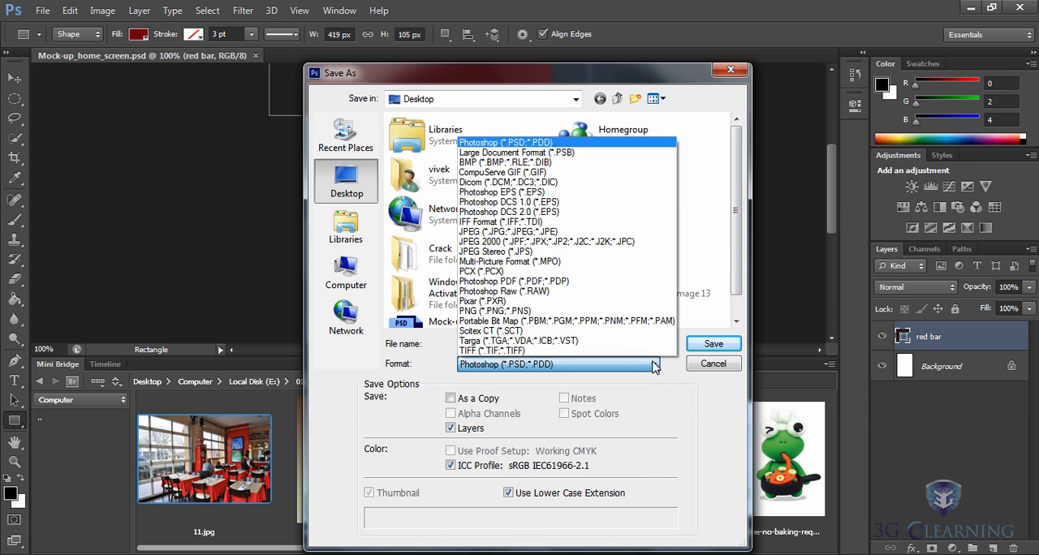
pyautogui.click(477, 232)
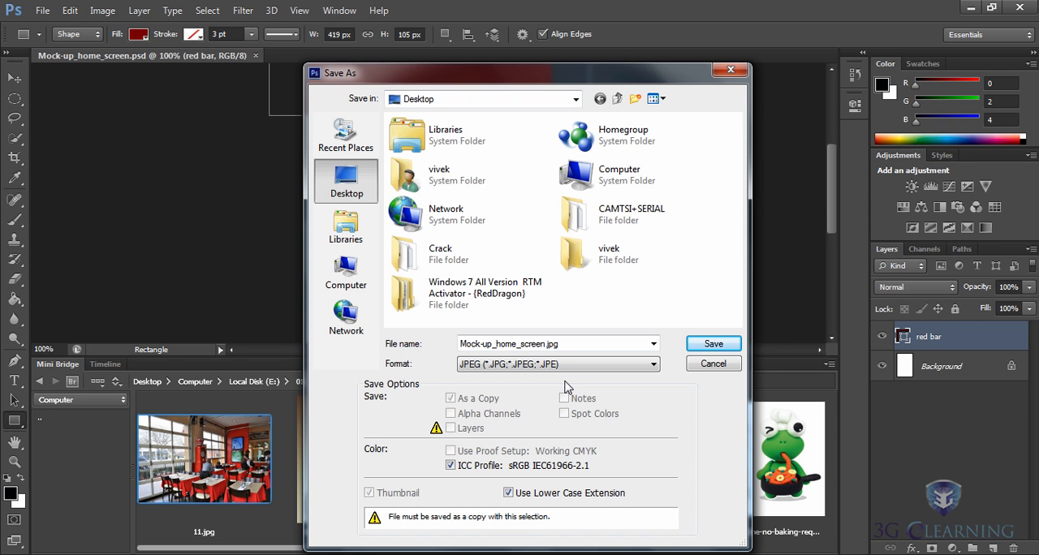
pyautogui.click(547, 344)
pyautogui.doubleClick(547, 344)
pyautogui.click(546, 344)
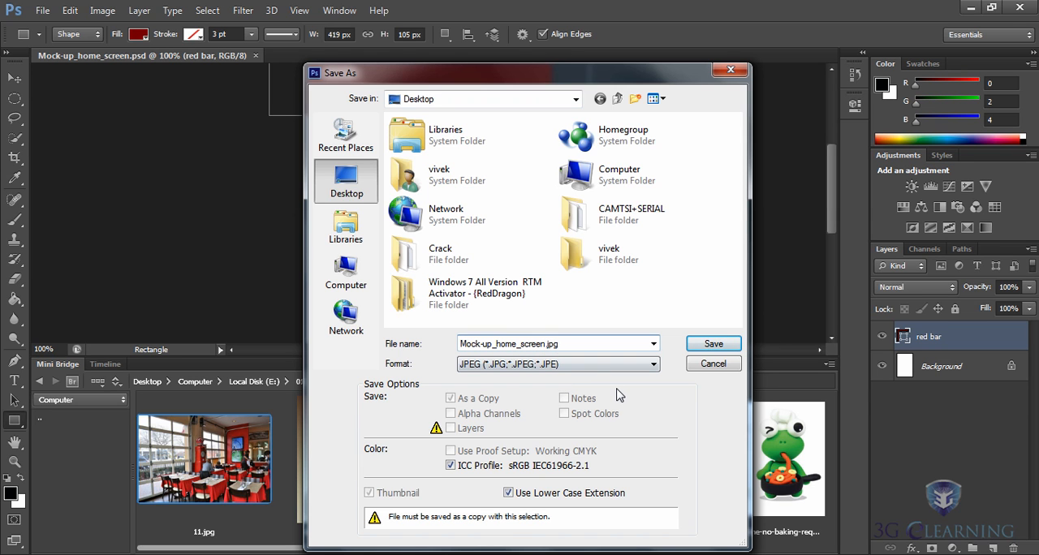
pyautogui.write('_01')
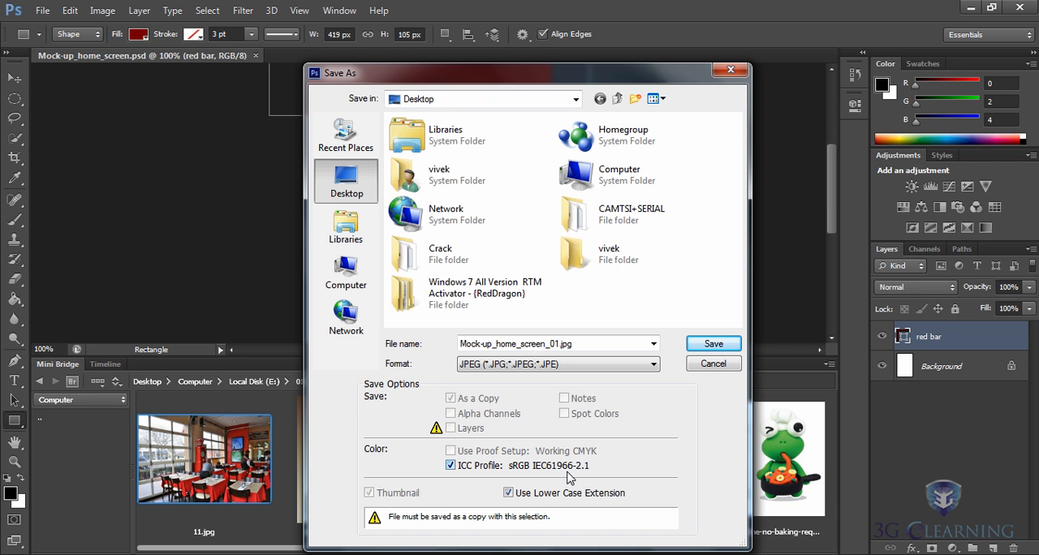
# Choose the personally named folder on the Desktop as the JPEG's location and proceed with saving.
pyautogui.click(578, 252)
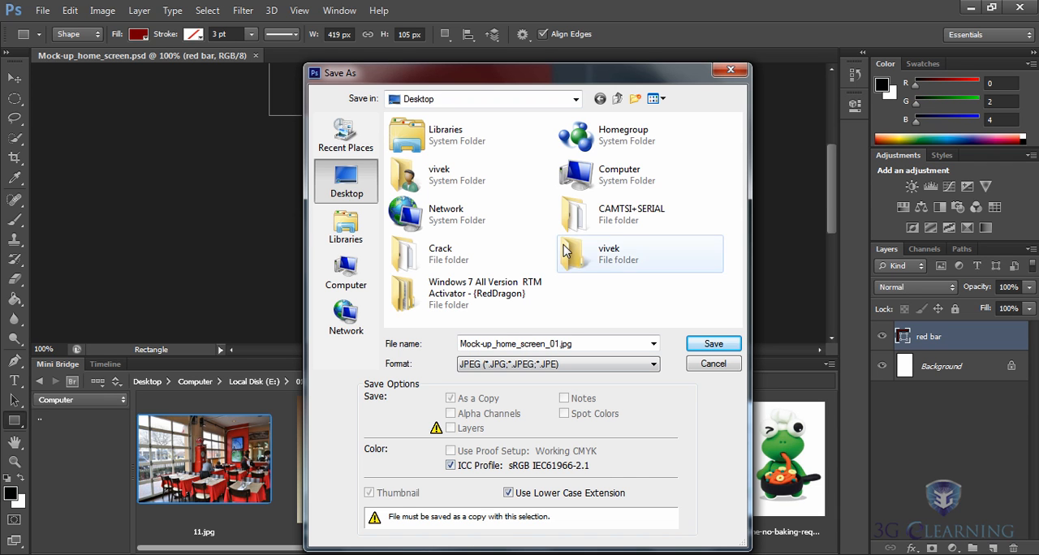
pyautogui.click(711, 345)
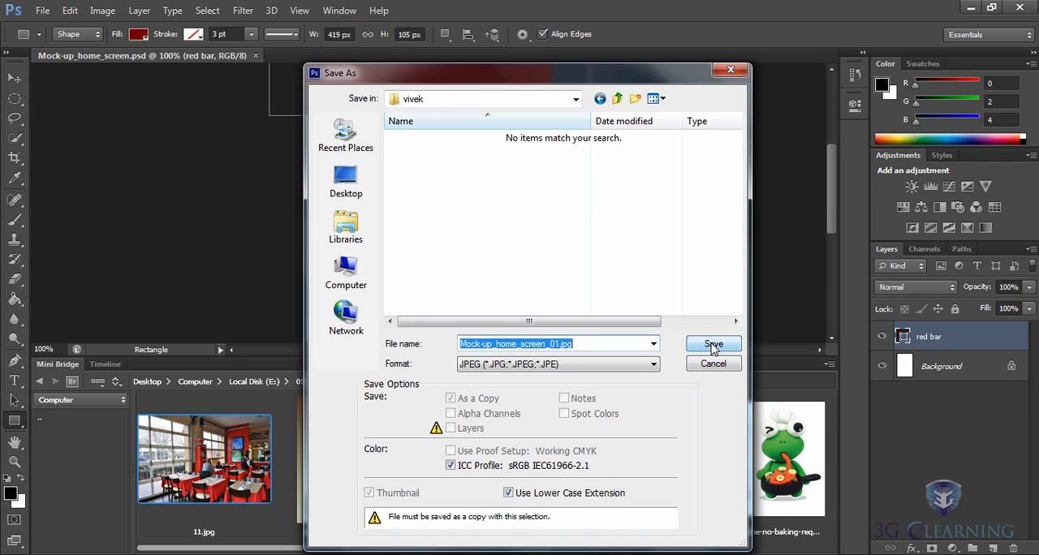
pyautogui.click(712, 345)
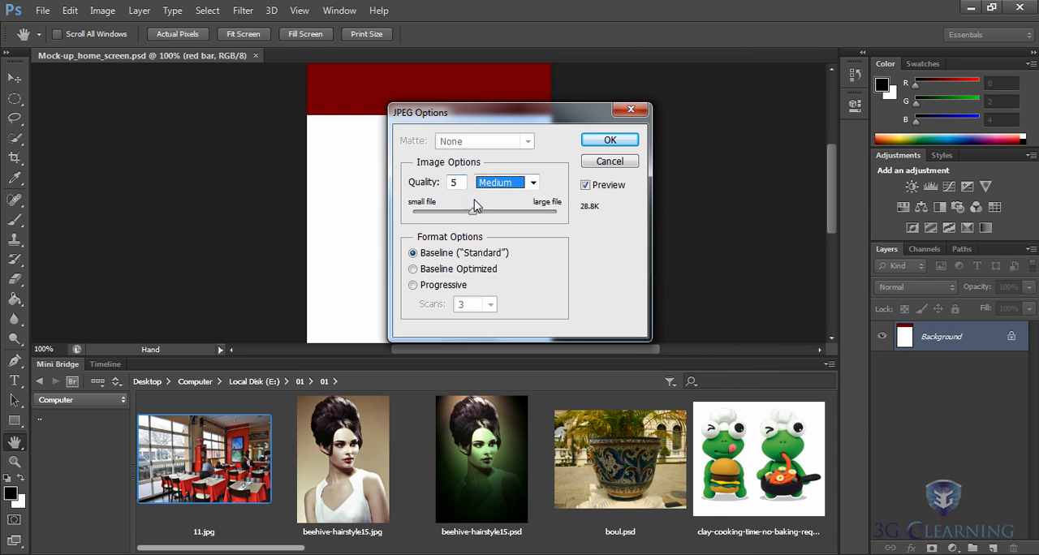
# Try several JPEG quality levels, set the quality to 8 (High) and finish saving the copy.
pyautogui.moveTo(473, 212); pyautogui.dragTo(557, 216)
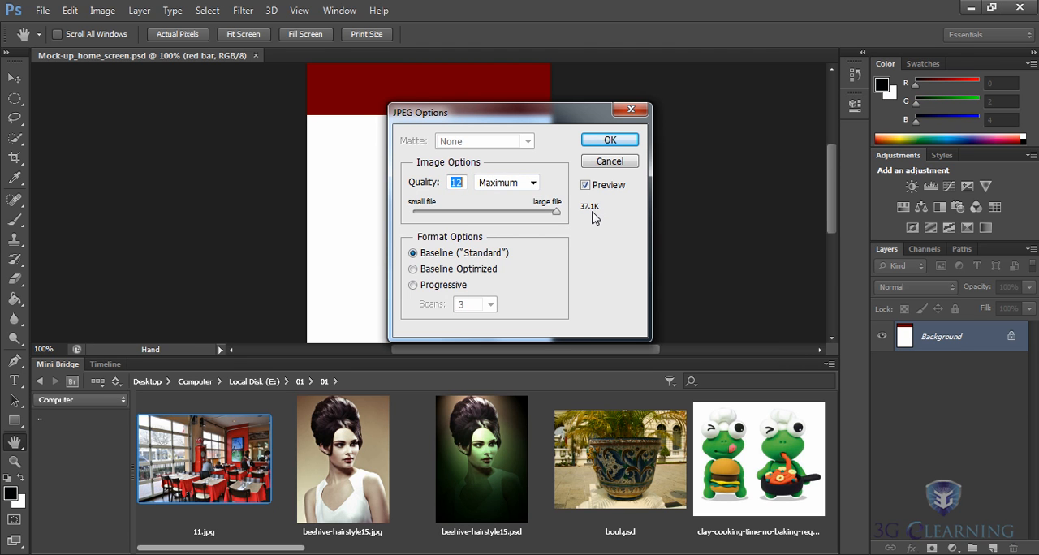
pyautogui.write('8')
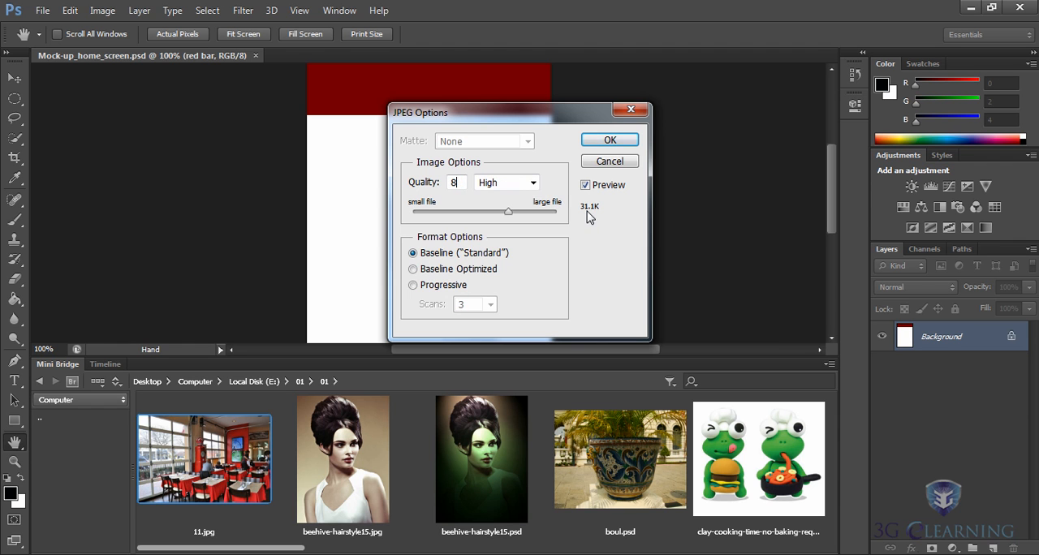
pyautogui.write('6')
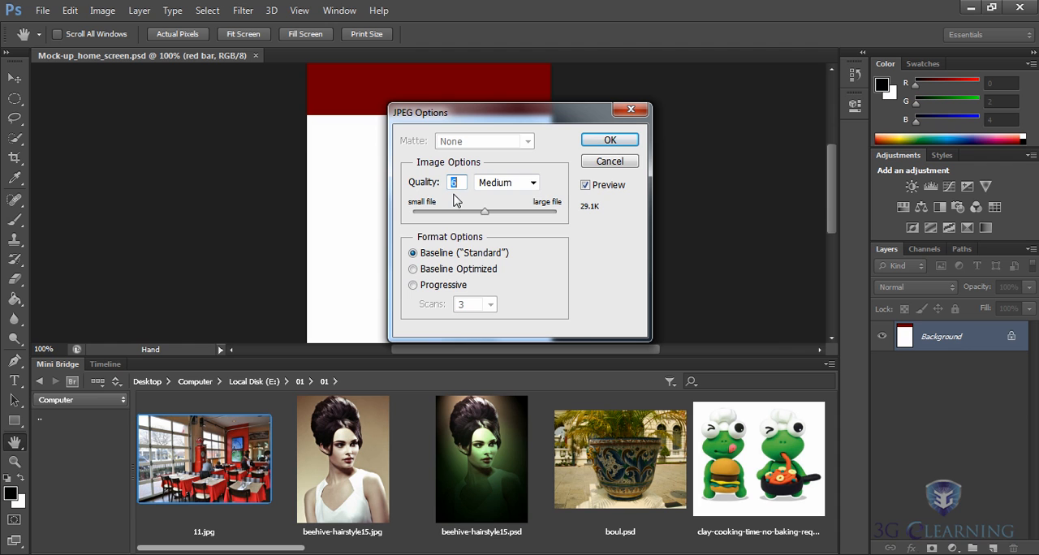
pyautogui.write('8')
pyautogui.click(610, 141)
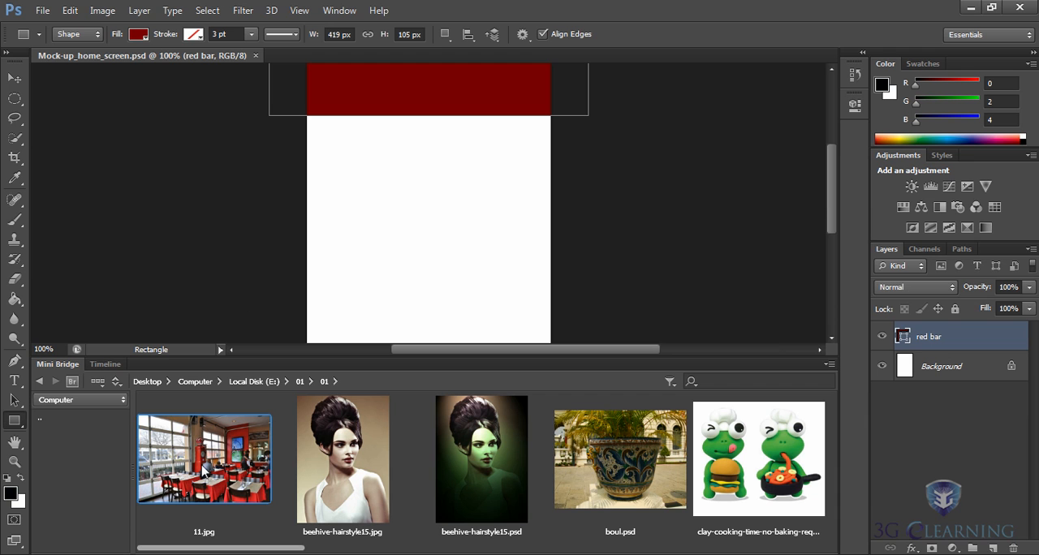
# Open 11.jpg from Mini Bridge, collapse the file browser and fit the restaurant photo on screen.
pyautogui.doubleClick(204, 466)
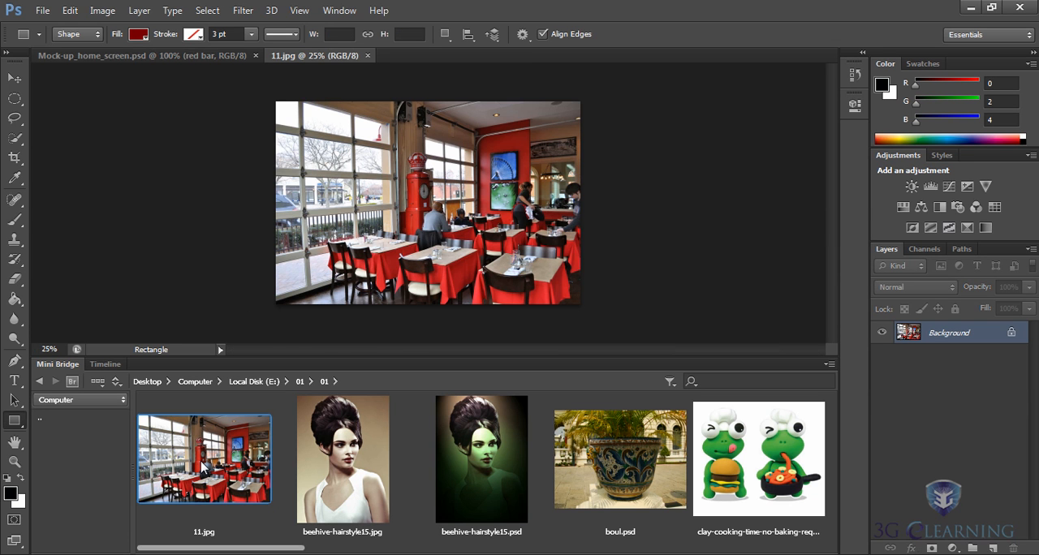
pyautogui.doubleClick(54, 364)
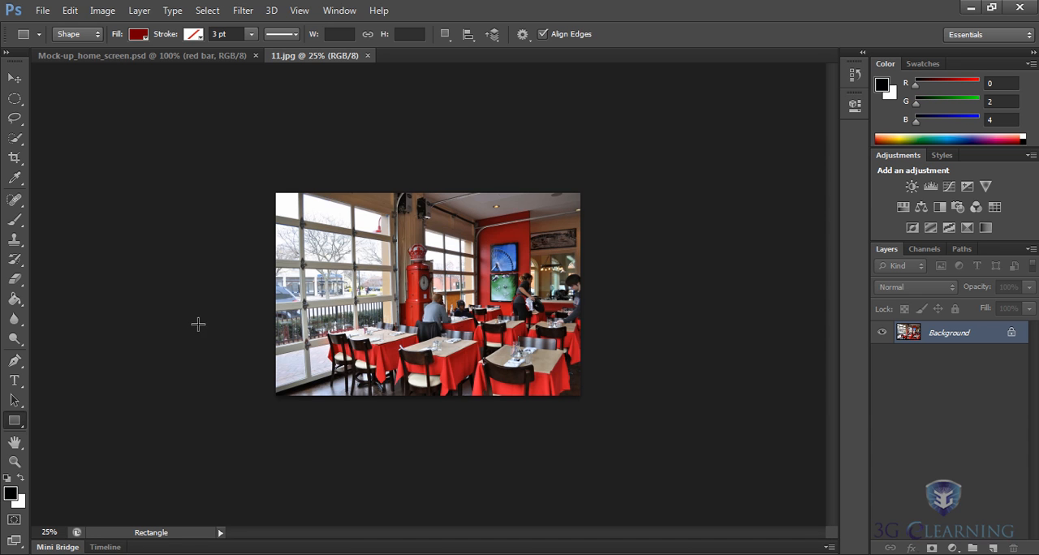
pyautogui.click(298, 11)
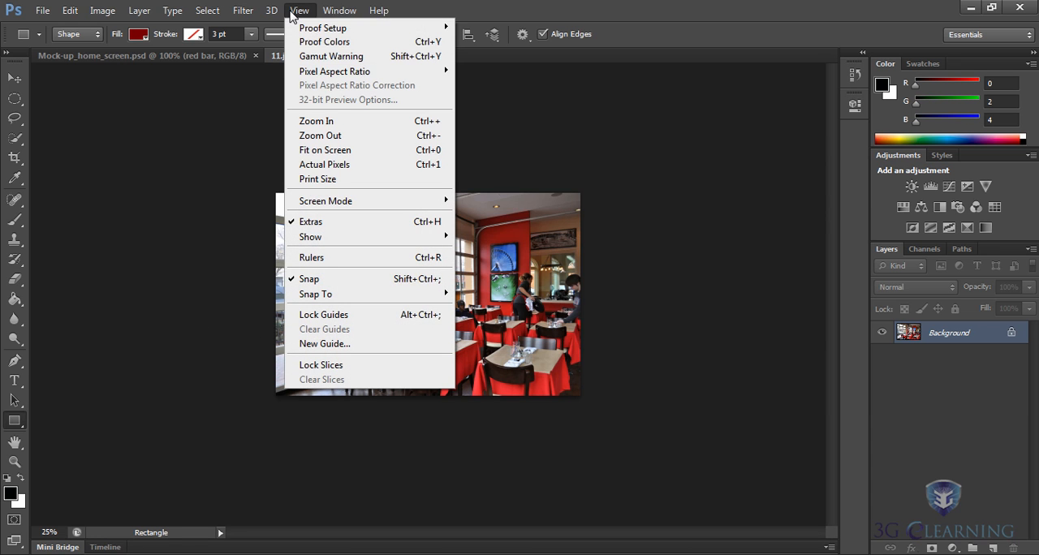
pyautogui.click(327, 152)
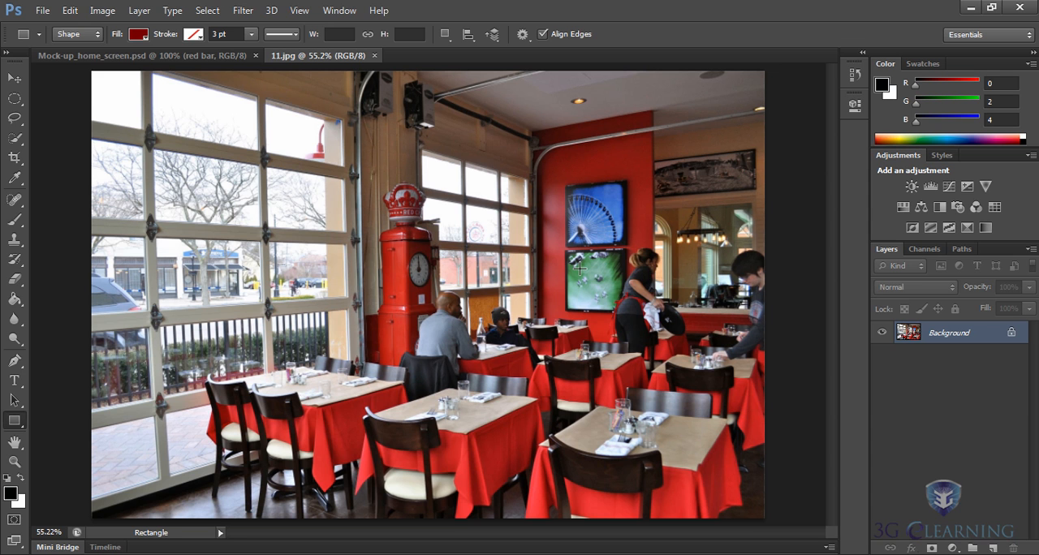
pyautogui.click(43, 11)
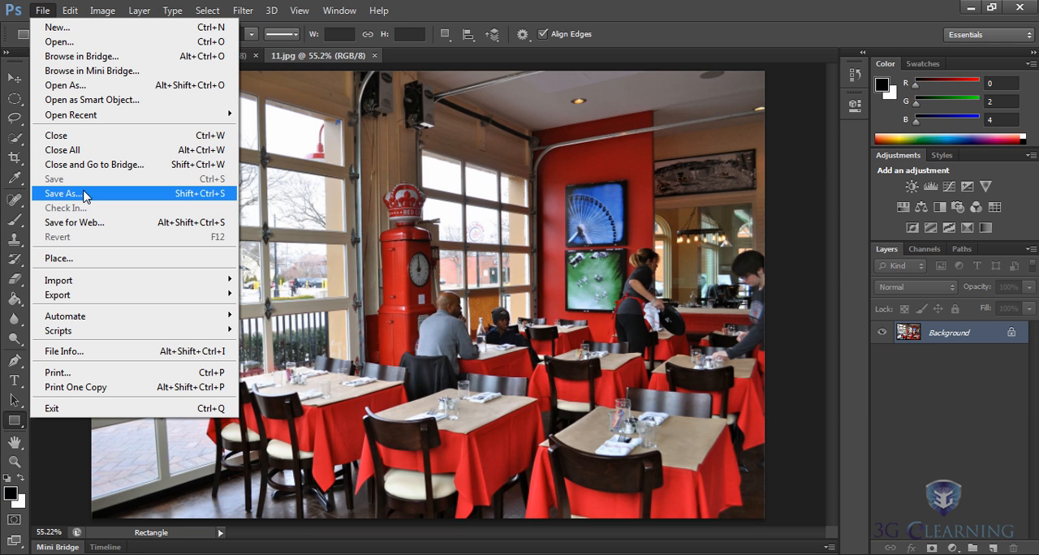
pyautogui.click(41, 10)
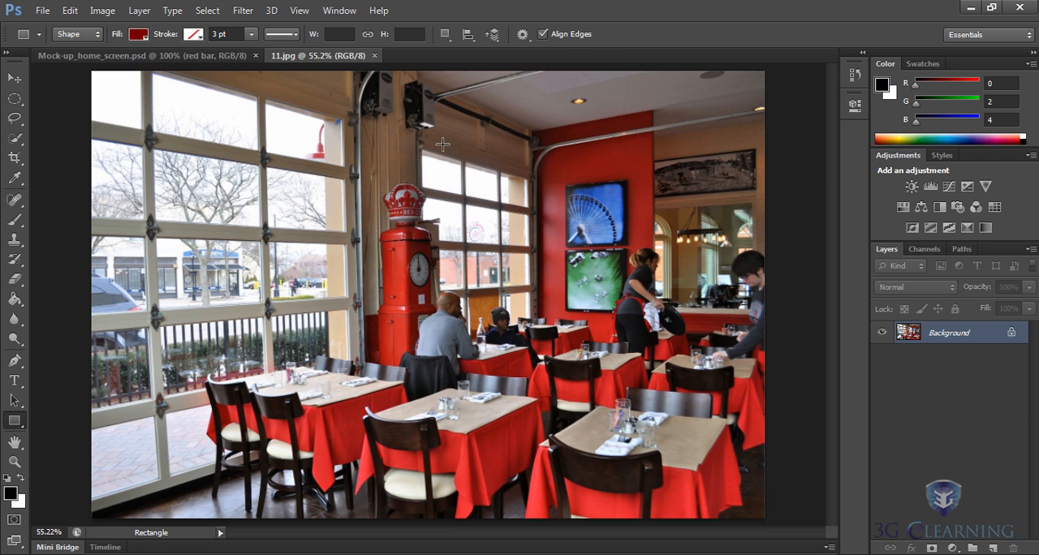
# Return to the mock-up document and open GoldenGateBridge-001 from folder 01 with the Open command.
pyautogui.click(136, 56)
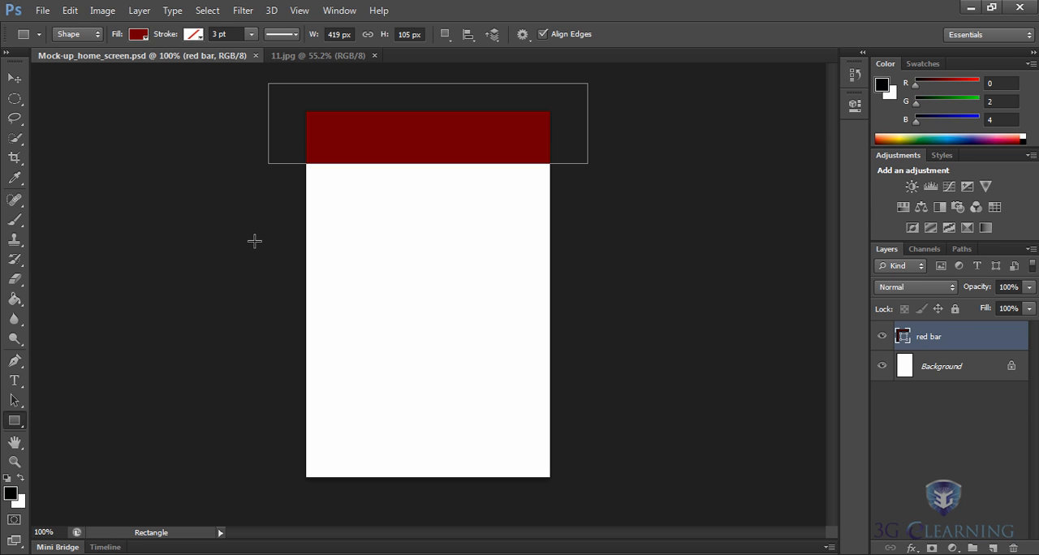
pyautogui.click(41, 12)
pyautogui.click(54, 42)
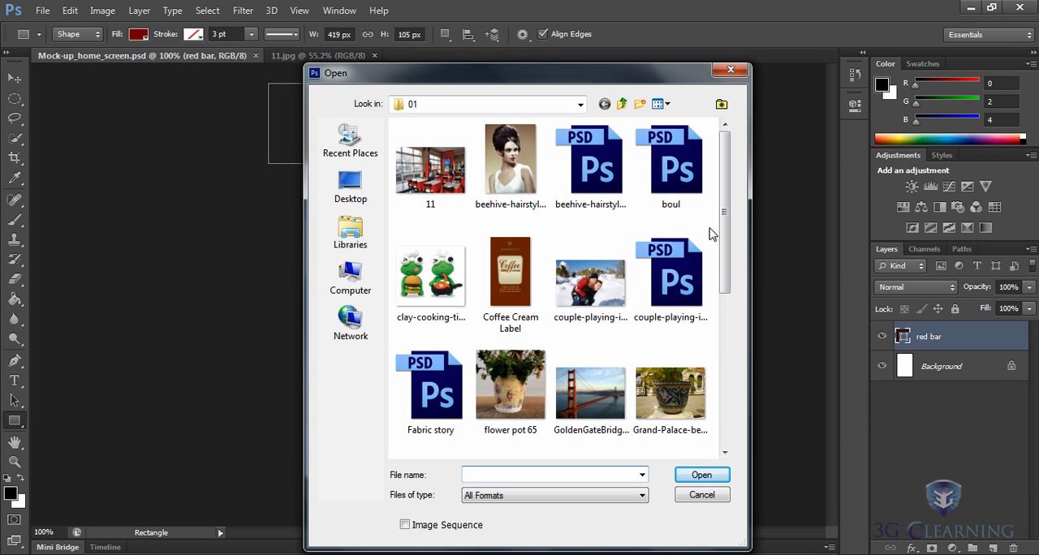
pyautogui.scroll(-2, 726, 223)
pyautogui.scroll(-1, 732, 220)
pyautogui.click(596, 284)
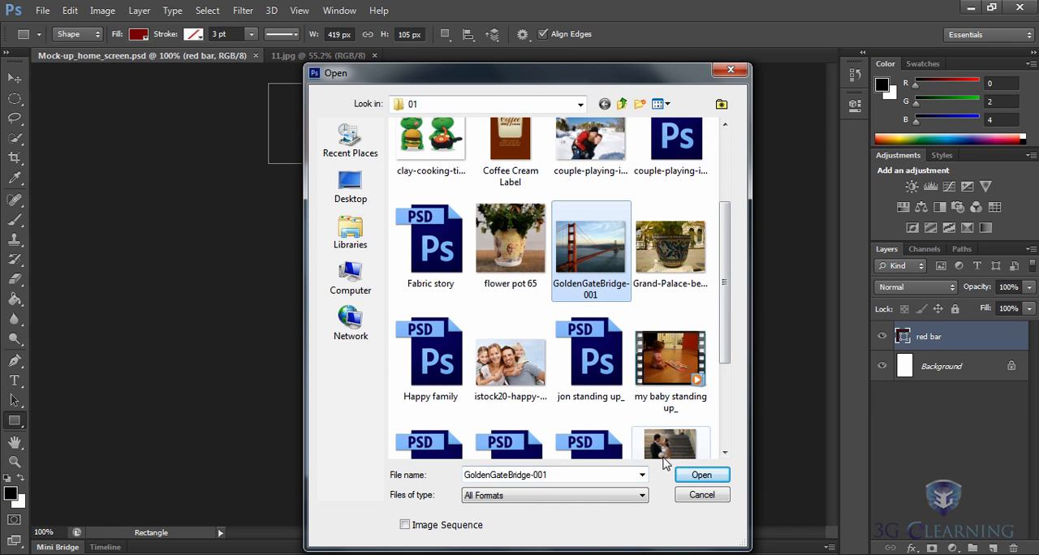
pyautogui.click(694, 477)
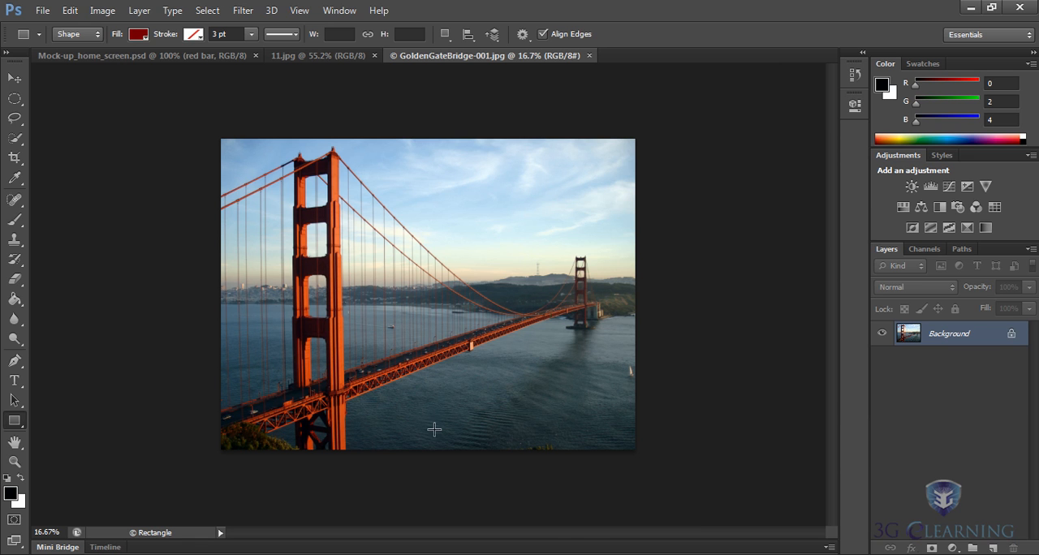
# Browse the image folder in Mini Bridge and open rose_raster.psd.
pyautogui.click(62, 550)
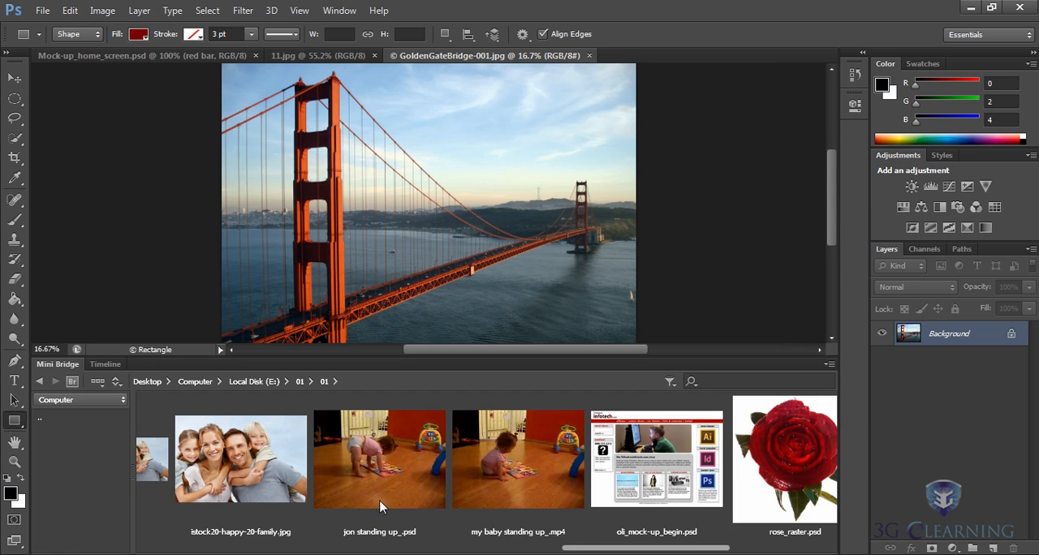
pyautogui.moveTo(583, 548); pyautogui.dragTo(646, 549)
pyautogui.doubleClick(560, 463)
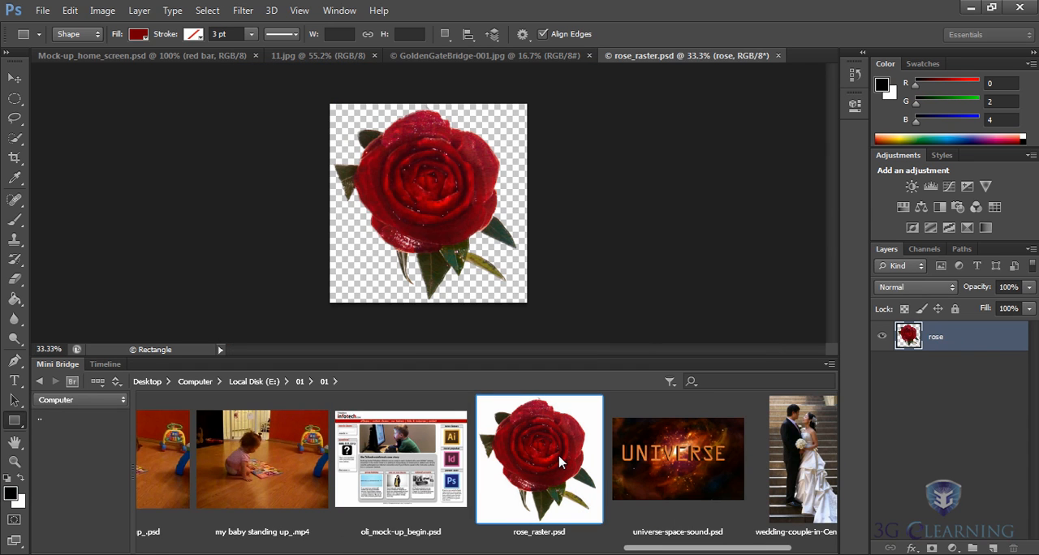